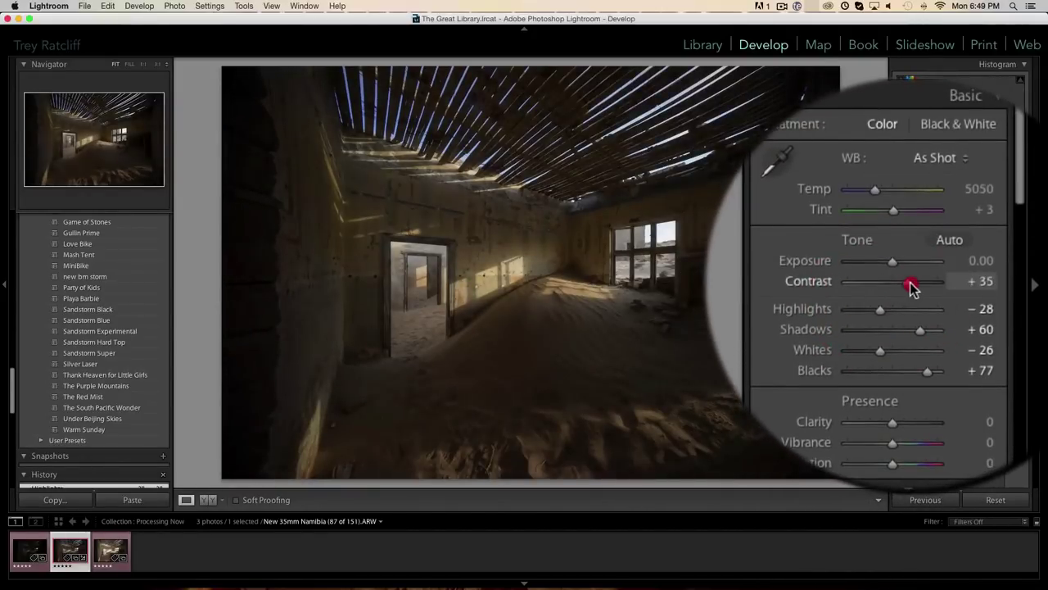
Set the photo's Clarity to +48, Vibrance to +51, Exposure to +0.90 and Shadows to +99
scroll(893, 327, "down", 3)
left_click_drag(891, 361, 916, 374)
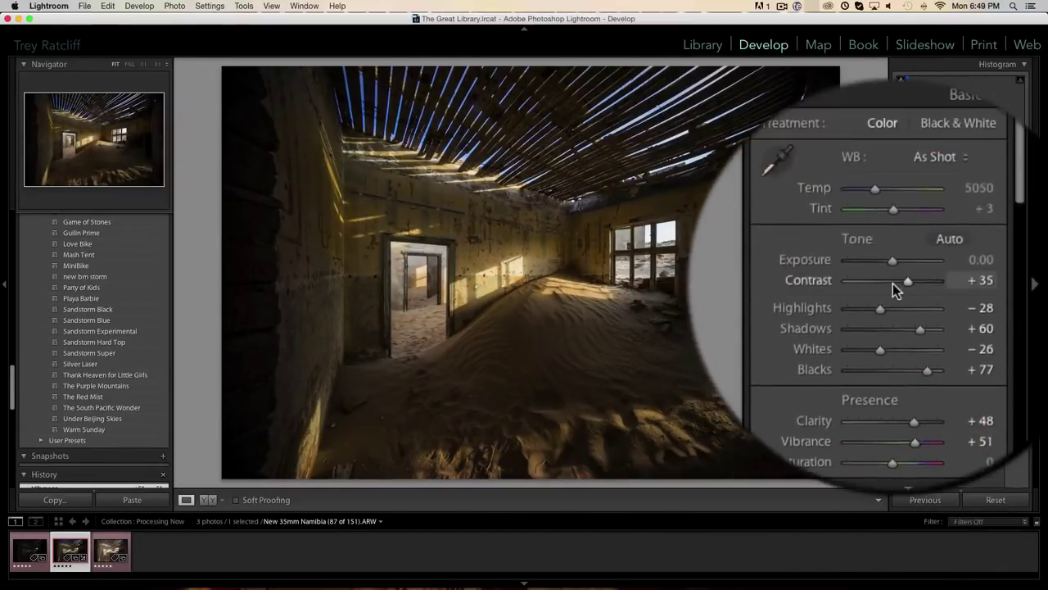
left_click_drag(892, 278, 941, 314)
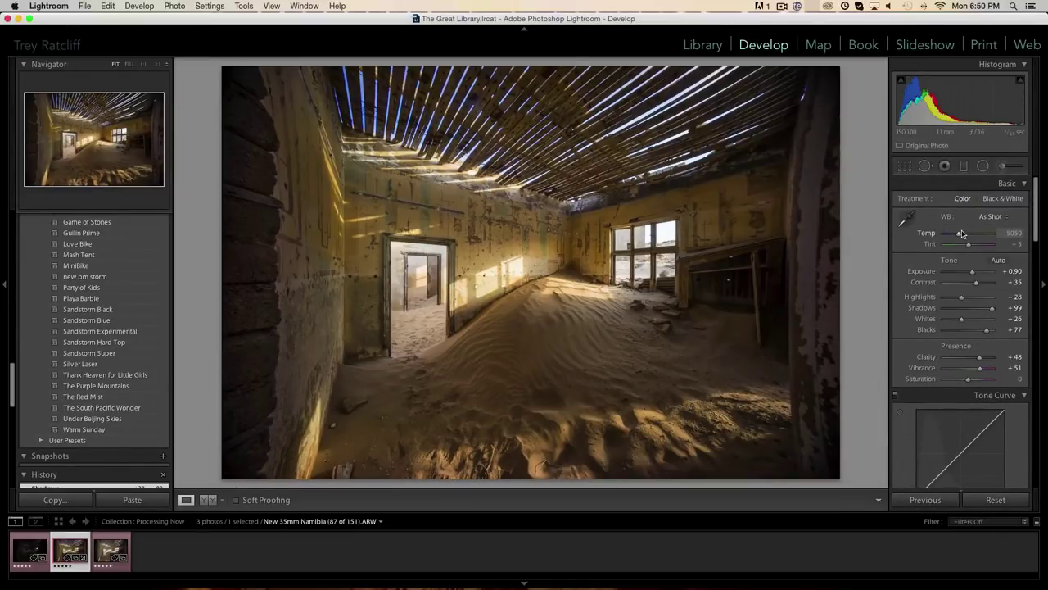
Compare the photo with the tonemapped version in Adobe Bridge, and back in Lightroom set Temp to 4310 and Clarity to +82
key("super+Tab")
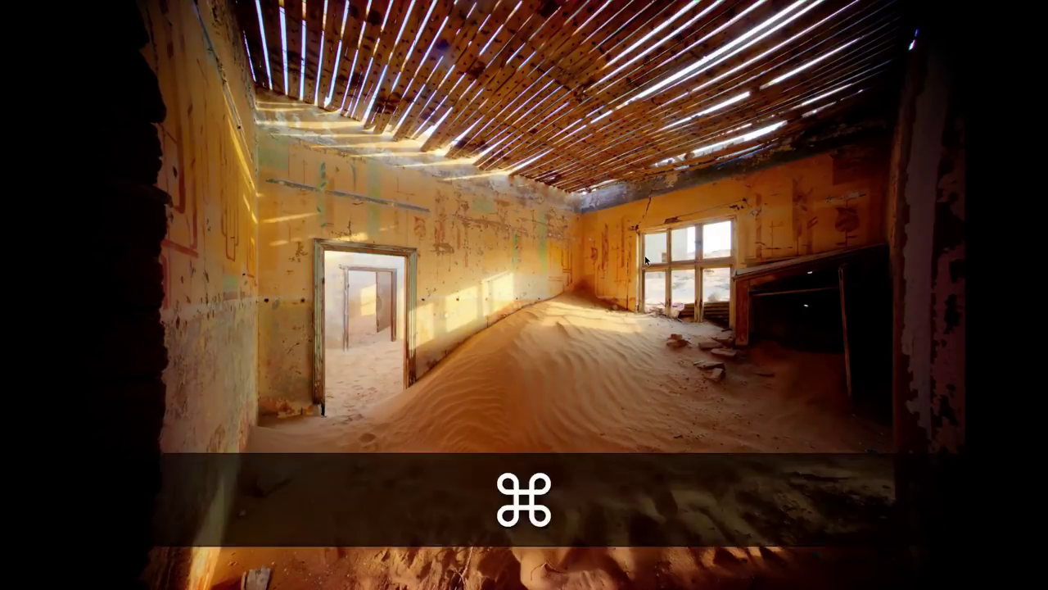
key("super+Tab")
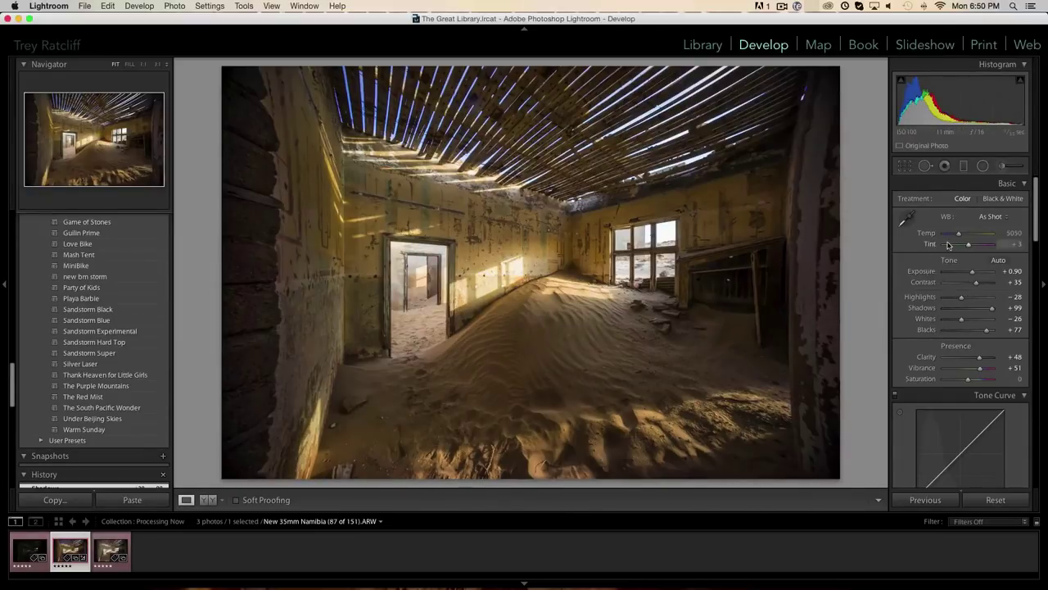
left_click_drag(959, 237, 955, 237)
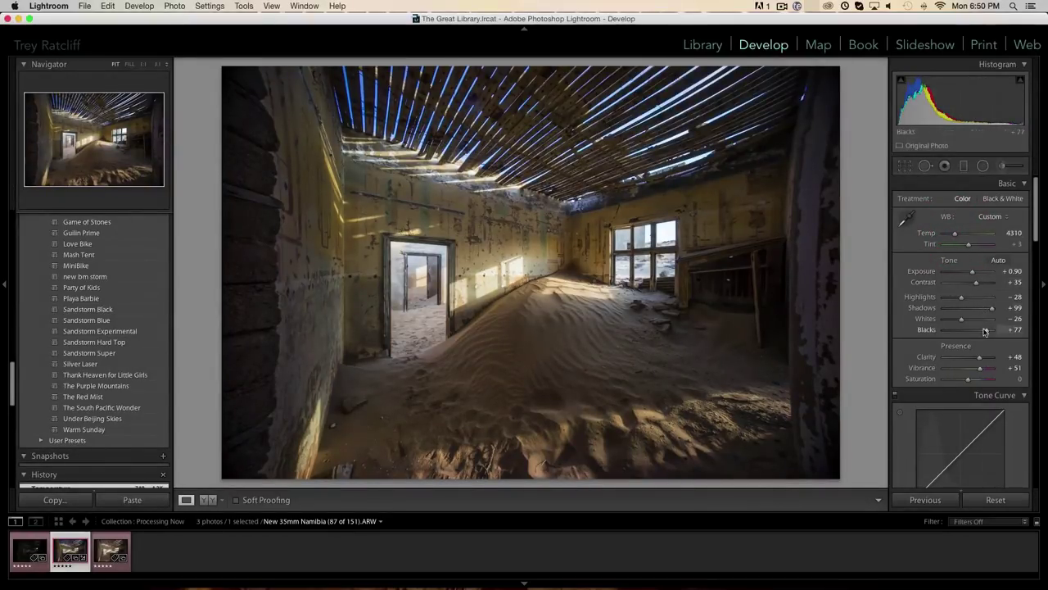
left_click_drag(978, 358, 984, 358)
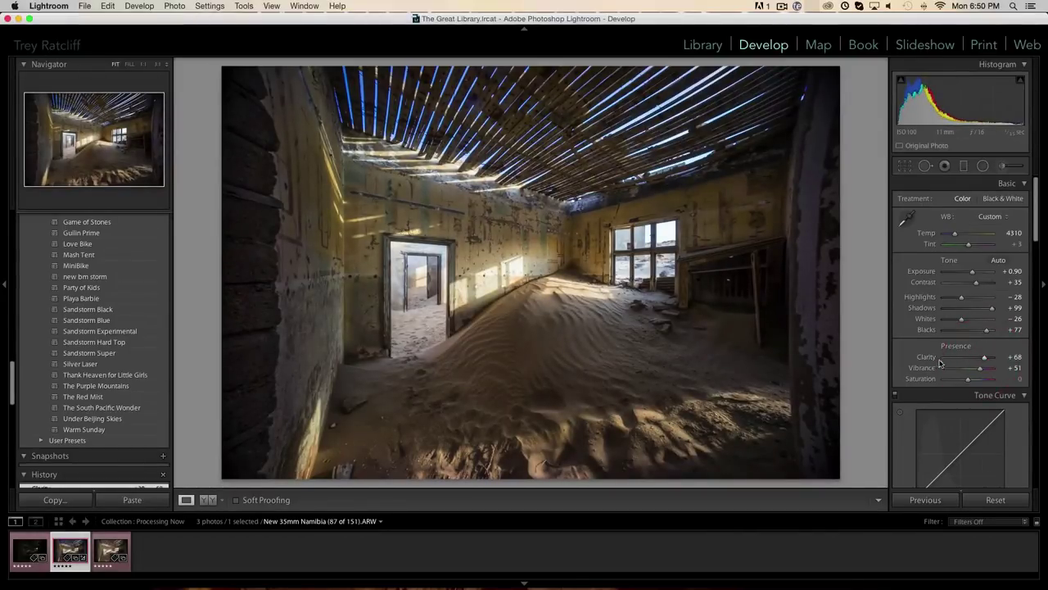
left_click_drag(971, 359, 988, 359)
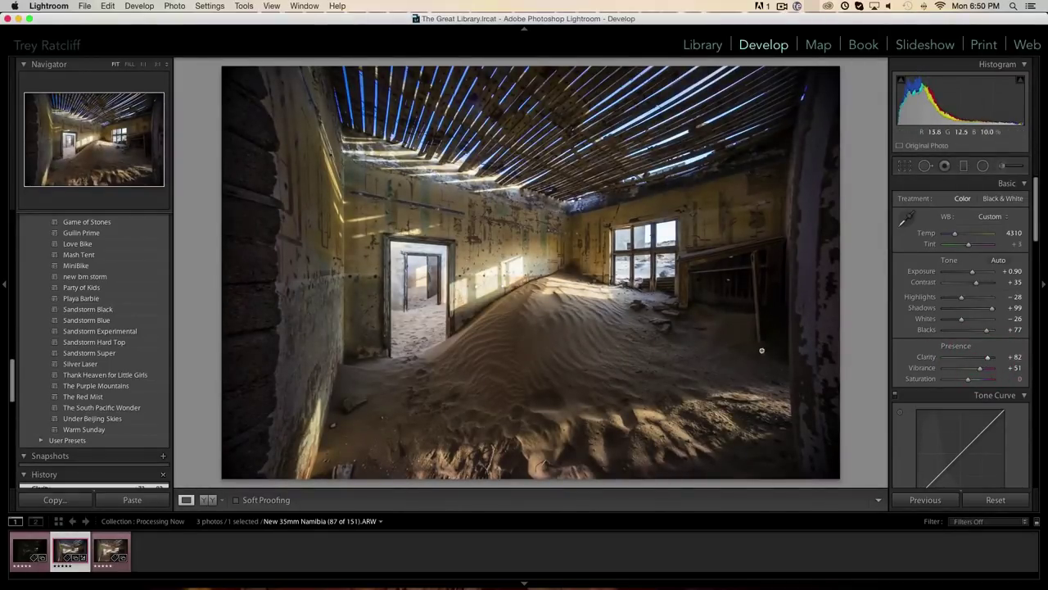
Set the photo's noise reduction Luminance to 28
scroll(912, 320, "down", 2)
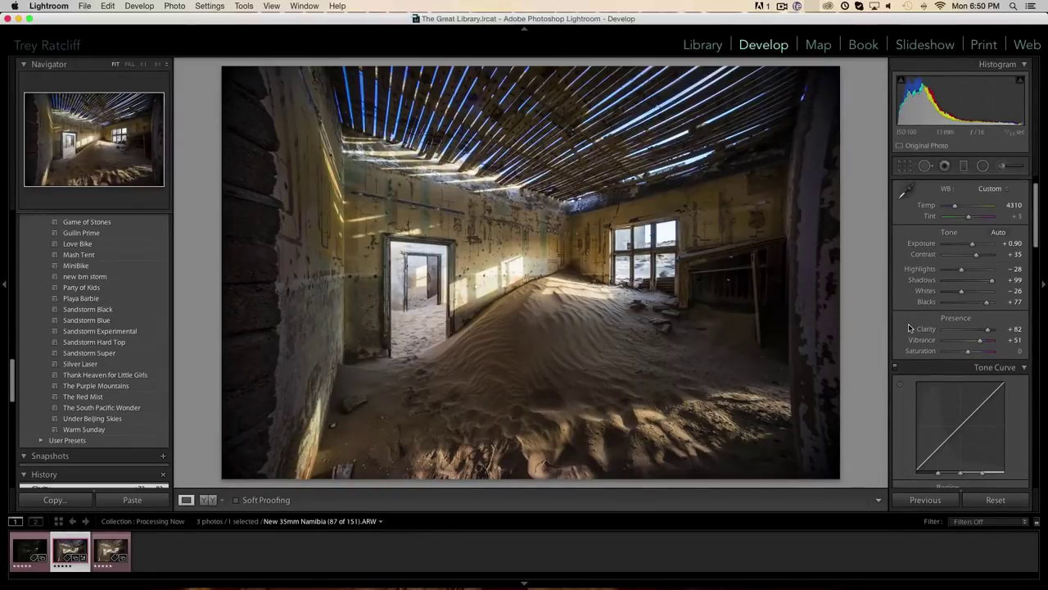
scroll(909, 328, "down", 2)
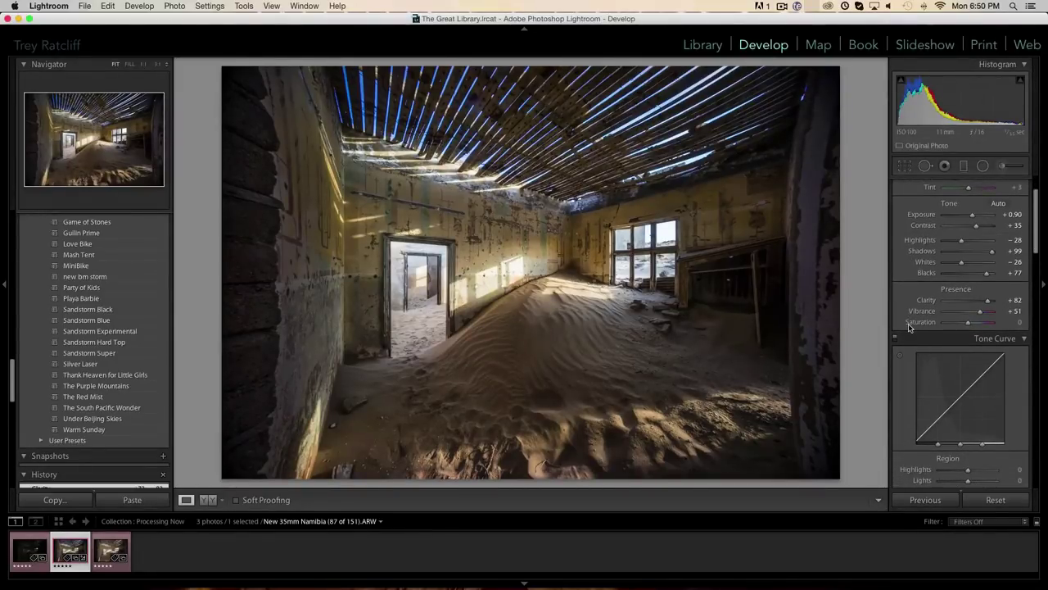
scroll(909, 328, "down", 8)
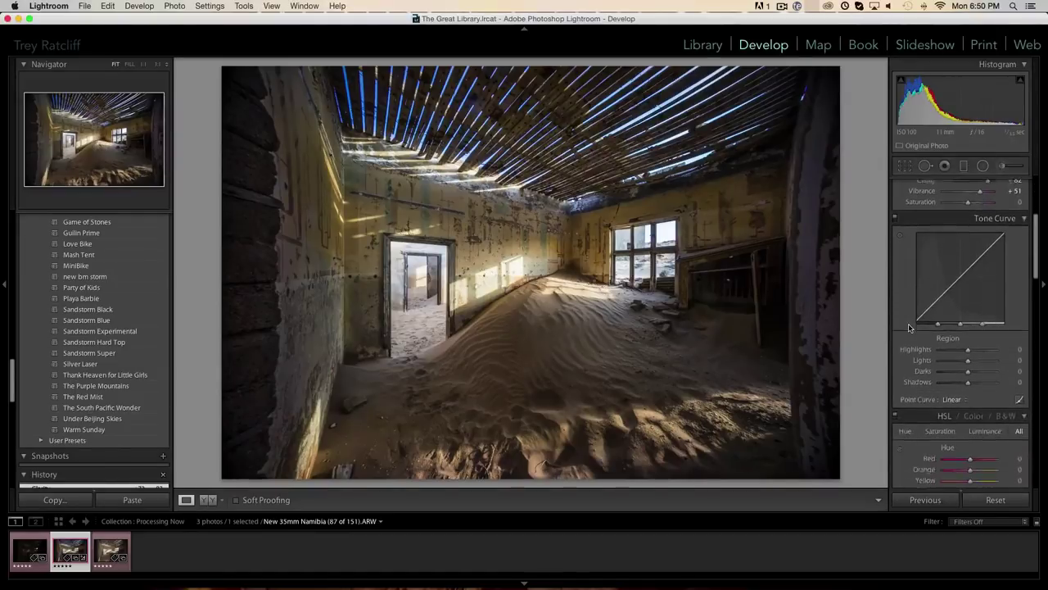
scroll(909, 327, "down", 14)
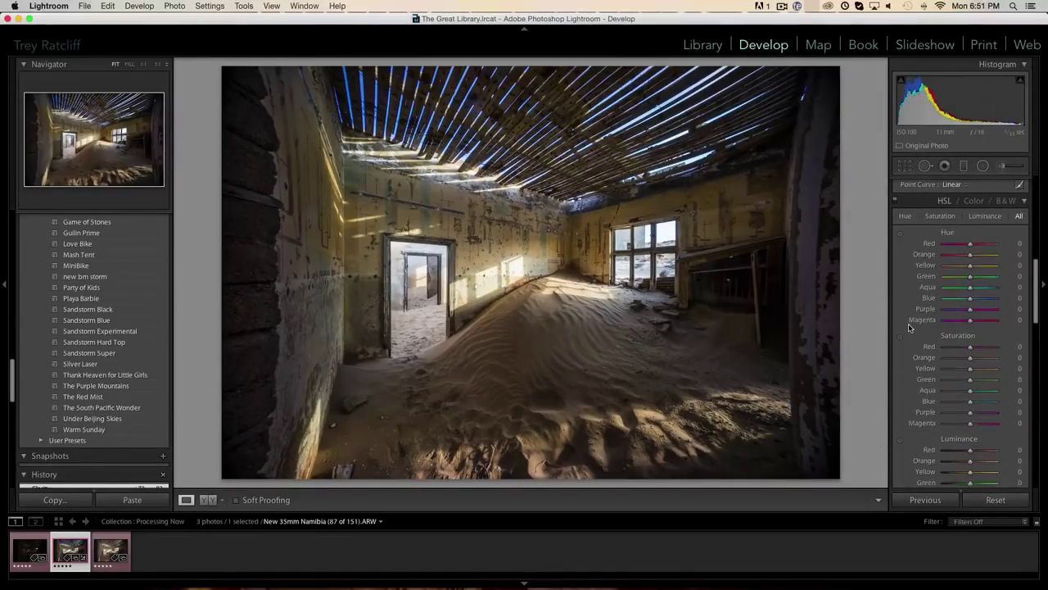
scroll(909, 327, "down", 3)
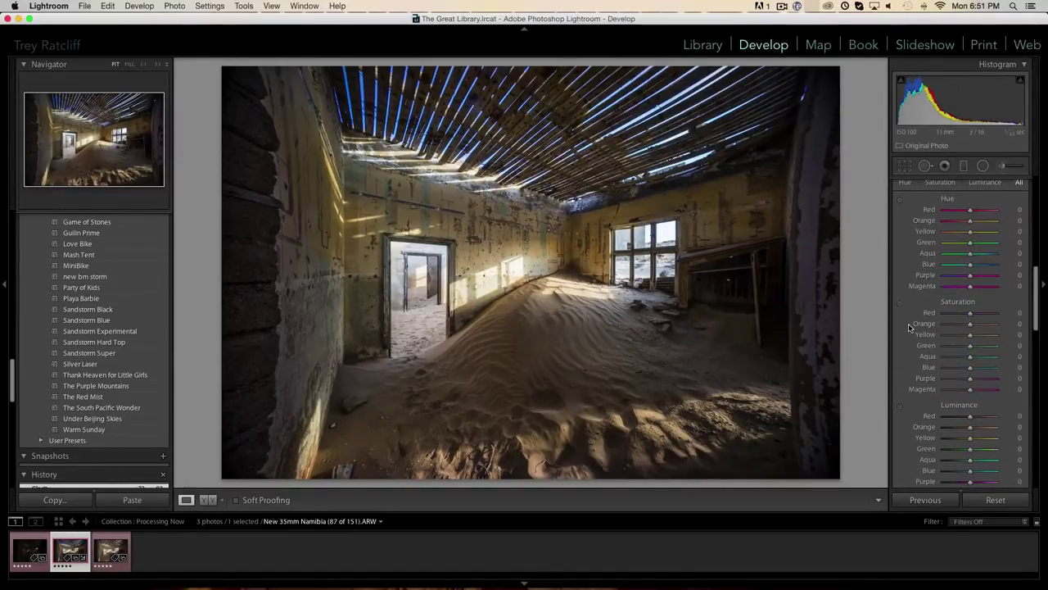
scroll(909, 327, "up", 2)
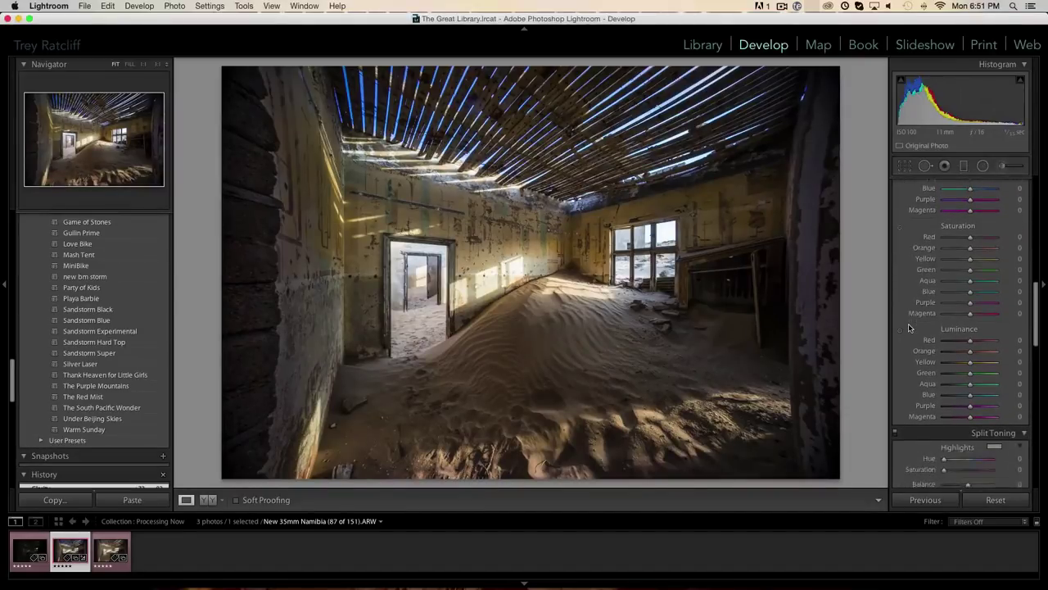
scroll(909, 332, "down", 18)
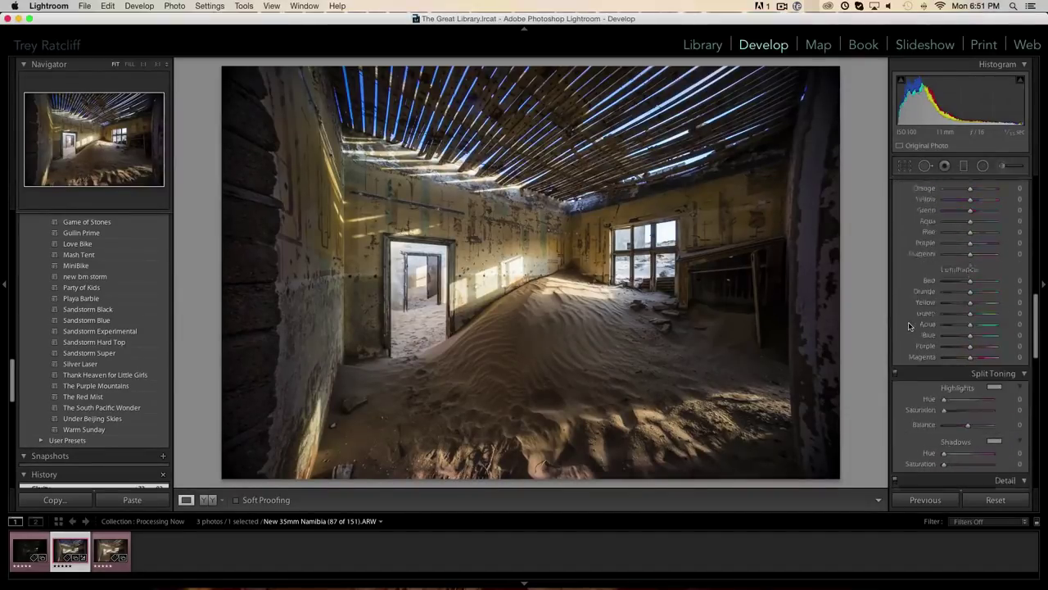
scroll(909, 326, "down", 12)
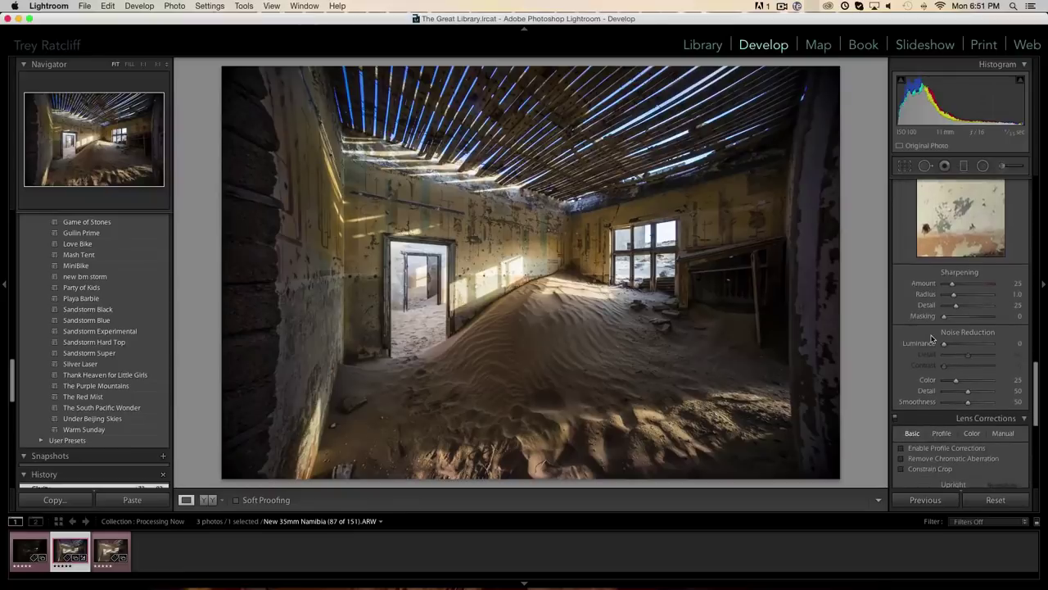
left_click(952, 344)
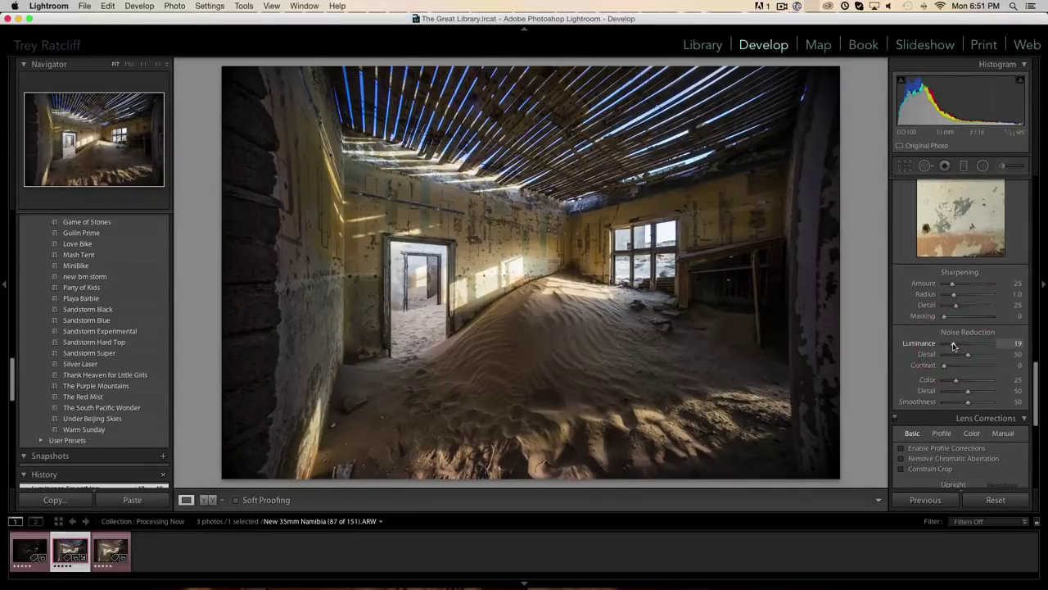
scroll(934, 401, "down", 9)
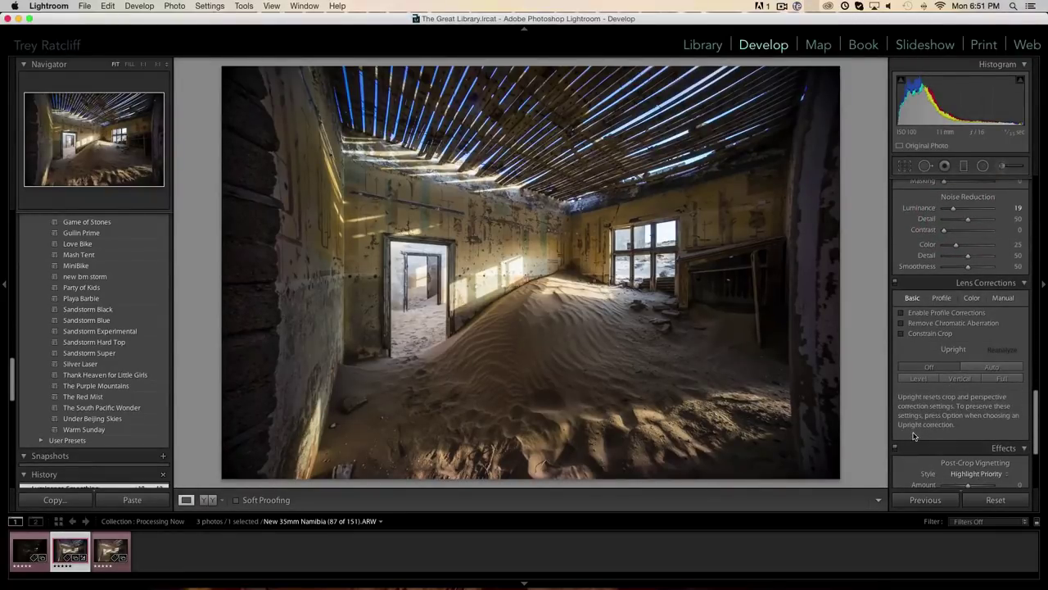
scroll(939, 371, "up", 13)
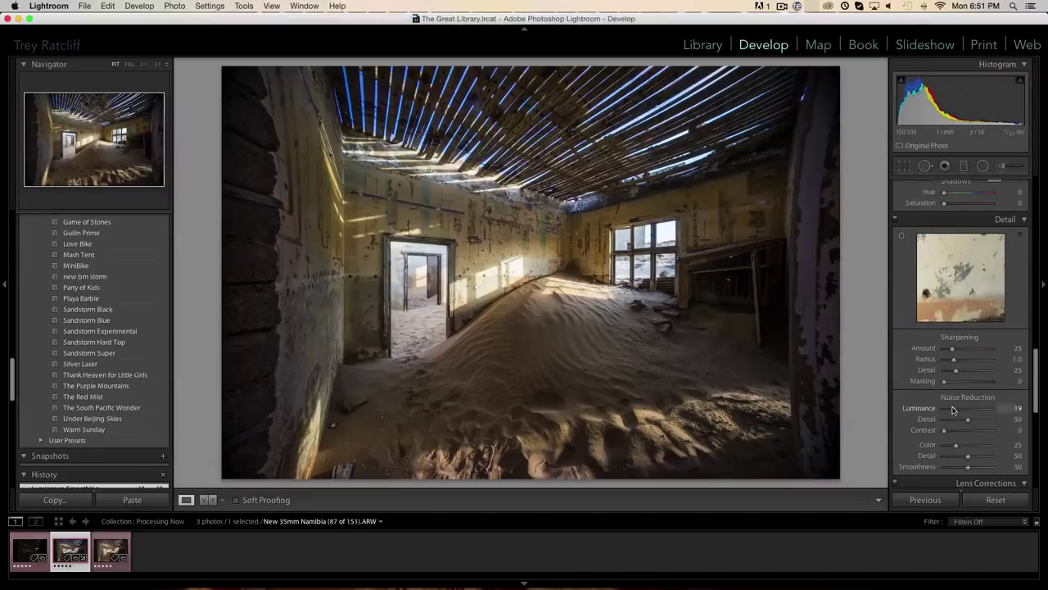
scroll(959, 414, "down", 14)
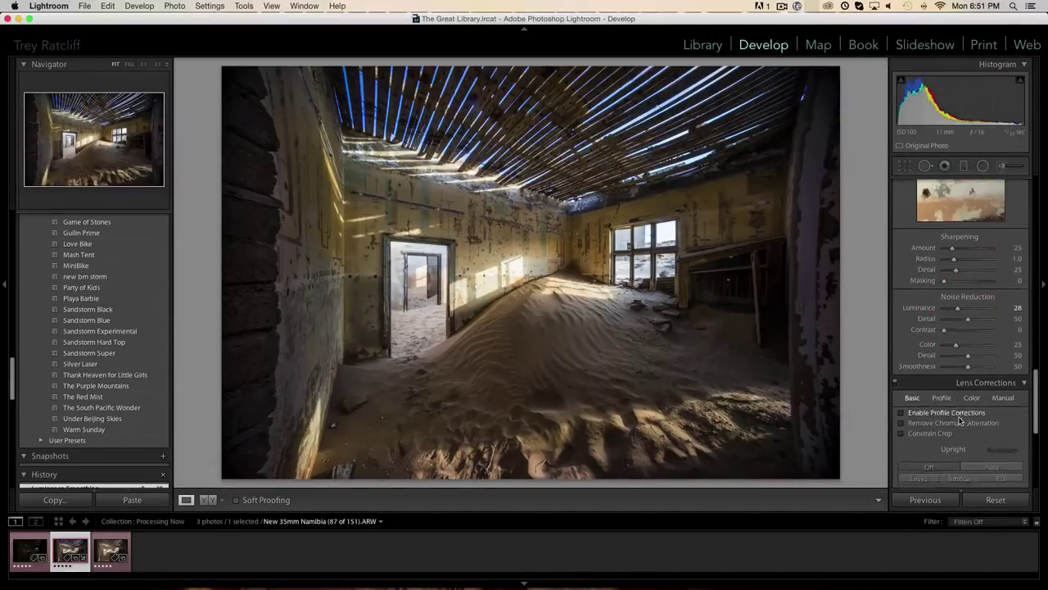
Export the edited single-exposure photo with the New Idea user preset
scroll(954, 393, "down", 7)
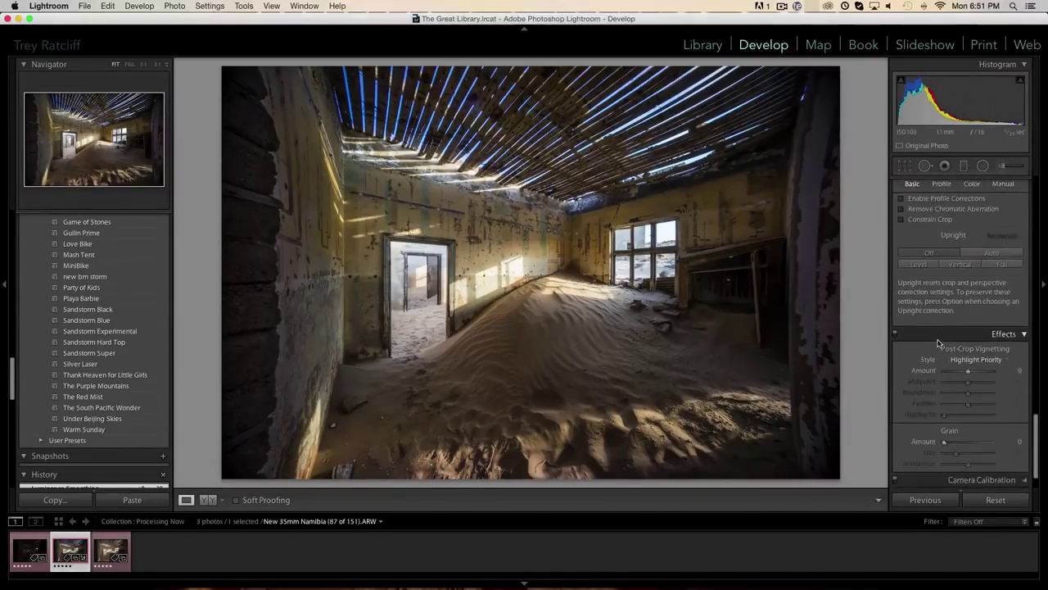
scroll(939, 342, "up", 20)
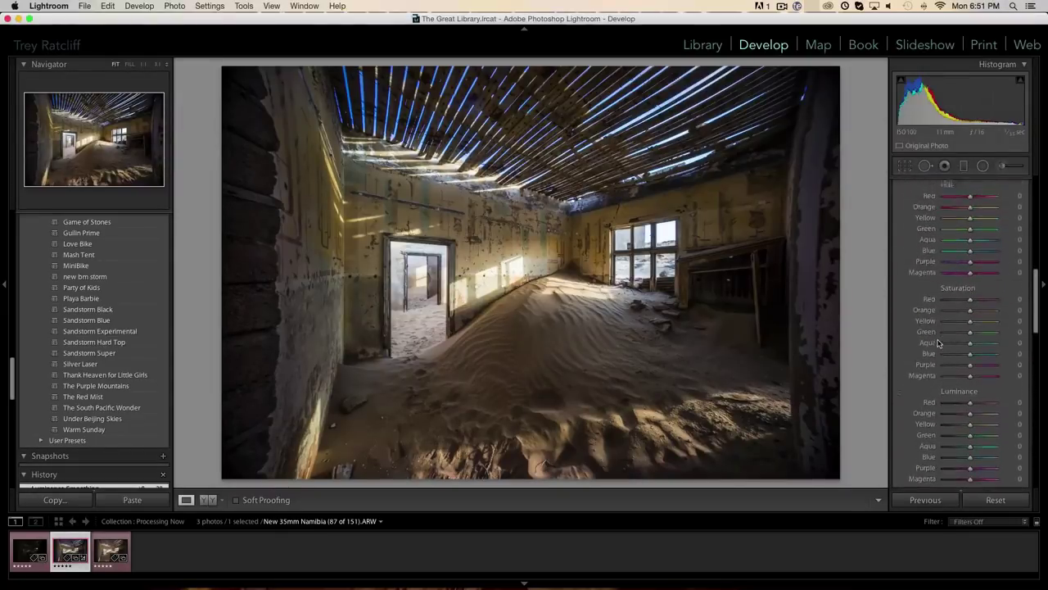
scroll(939, 342, "up", 10)
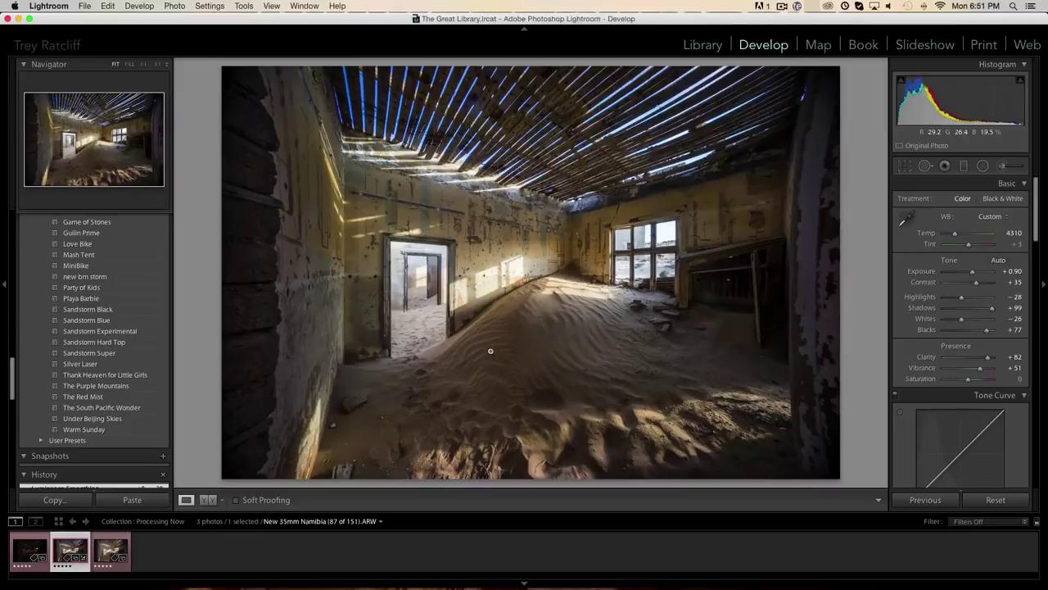
right_click(510, 279)
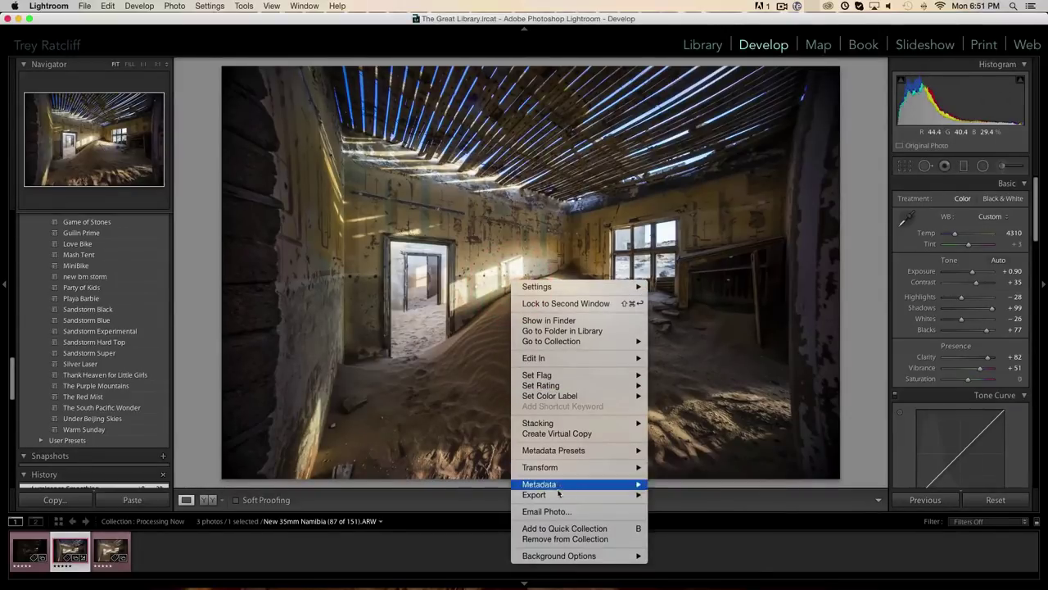
mouse_move(557, 497)
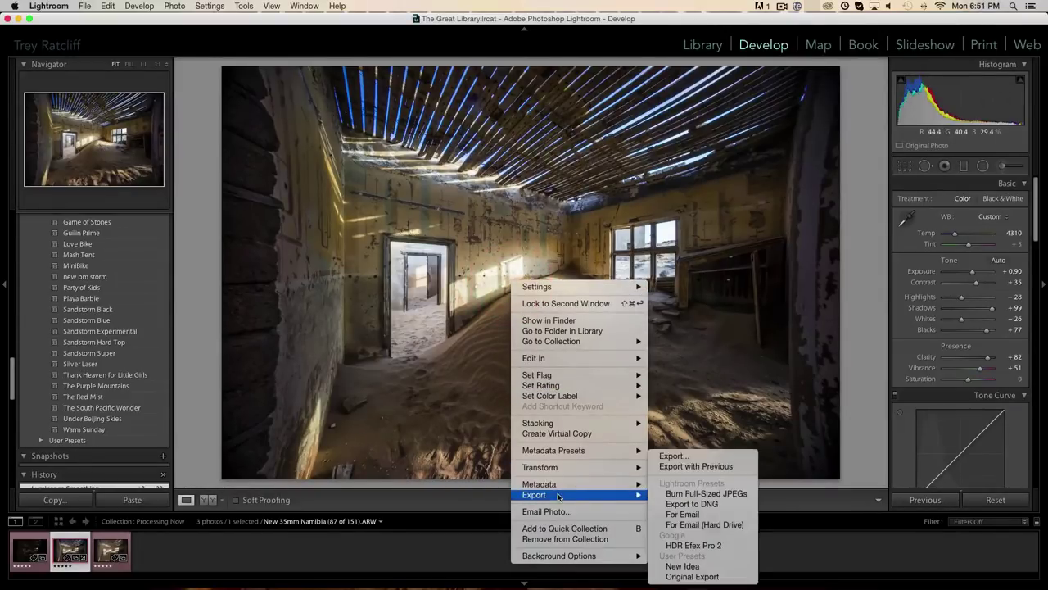
left_click(701, 566)
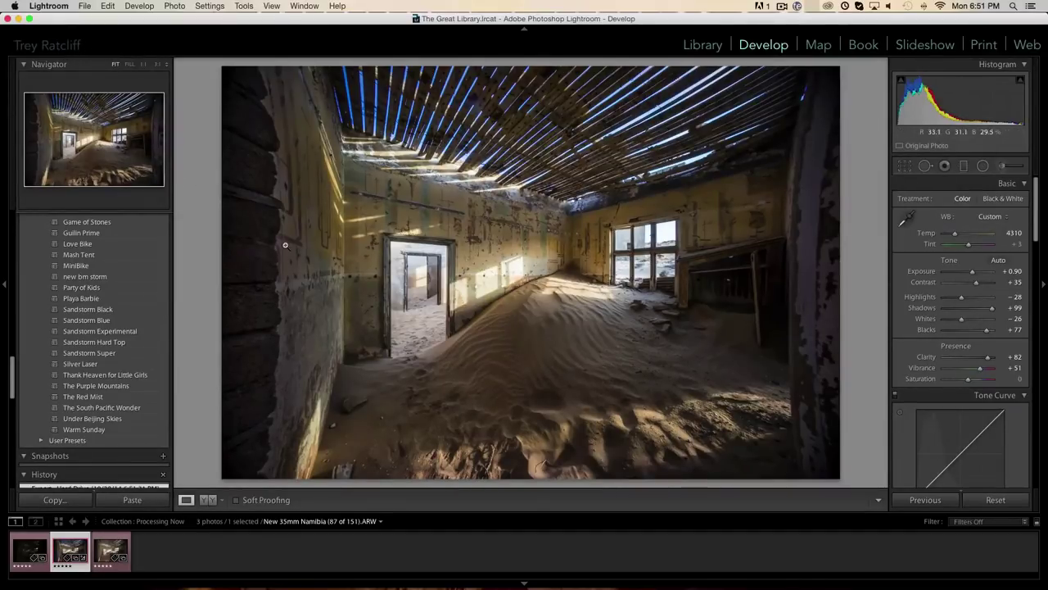
Switch to Adobe Bridge, close the full-screen preview and delete the last four Namibia JPEGs, leaving the sand-filled room pair in the Processing folder
key("super+Tab")
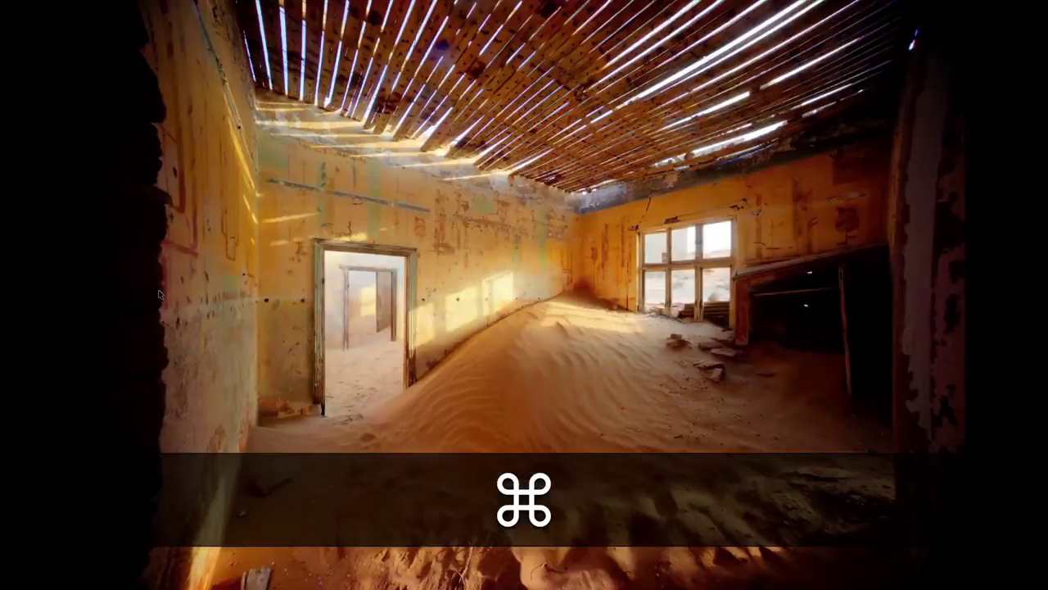
key("space")
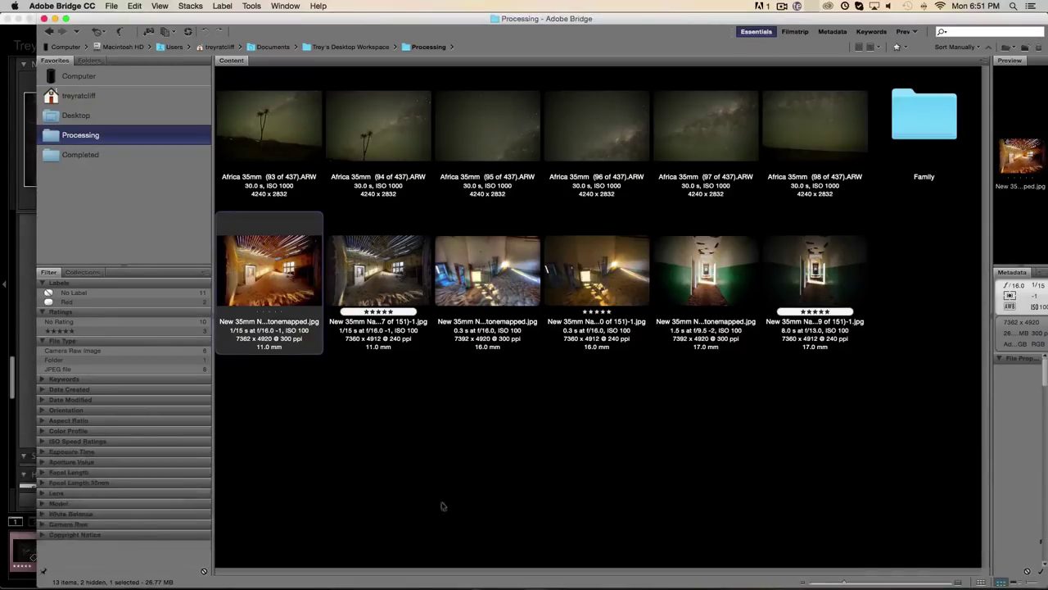
left_click_drag(461, 398, 818, 277)
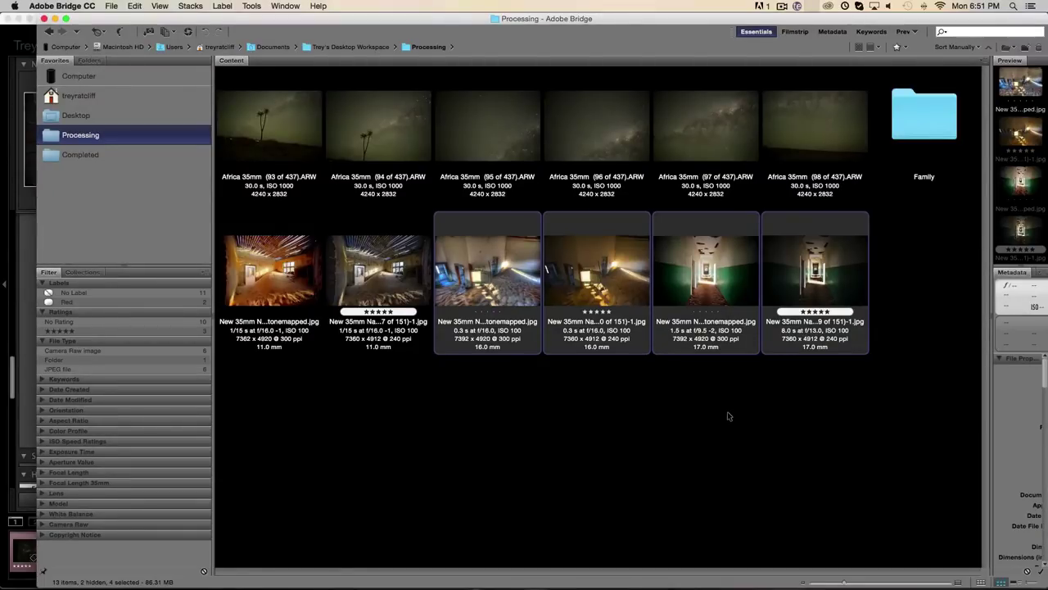
key("BackSpace")
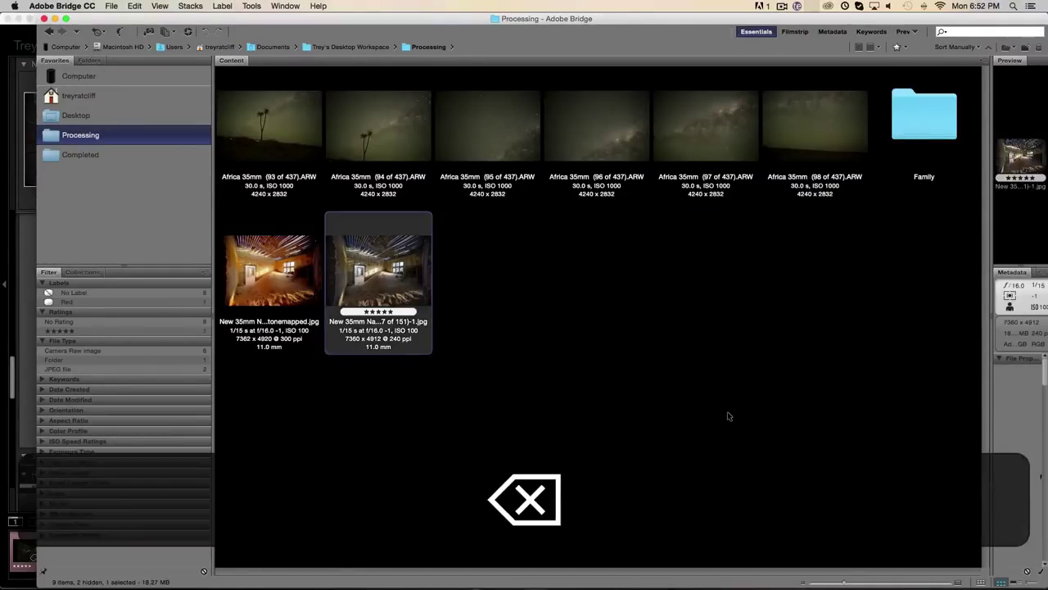
left_click(420, 453)
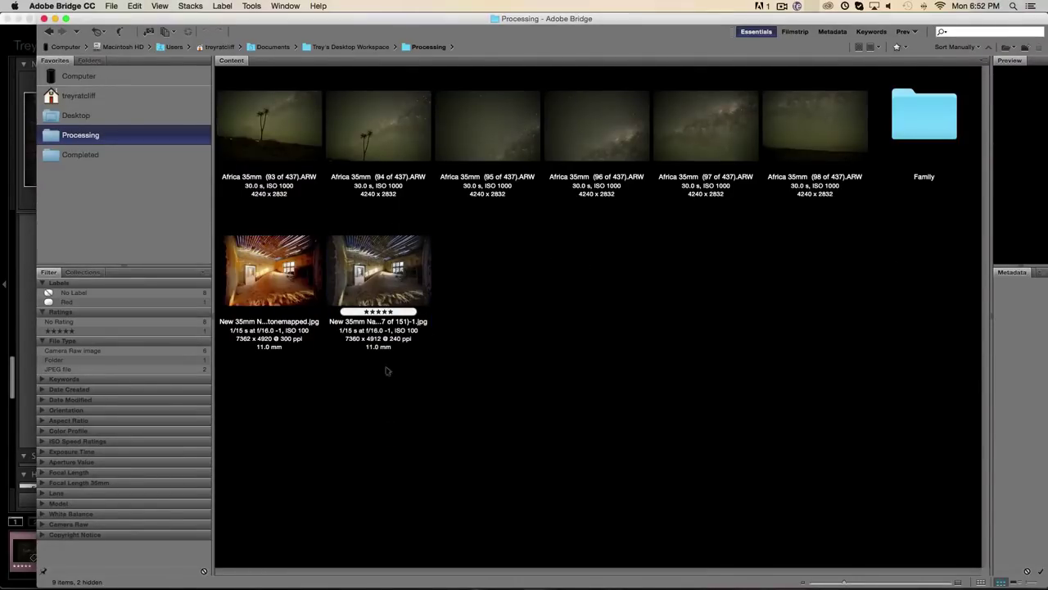
Load the tonemapped and single-exposure JPEGs of the sand-filled room into Photoshop layers and hide the tonemapped layer
left_click_drag(414, 400, 277, 267)
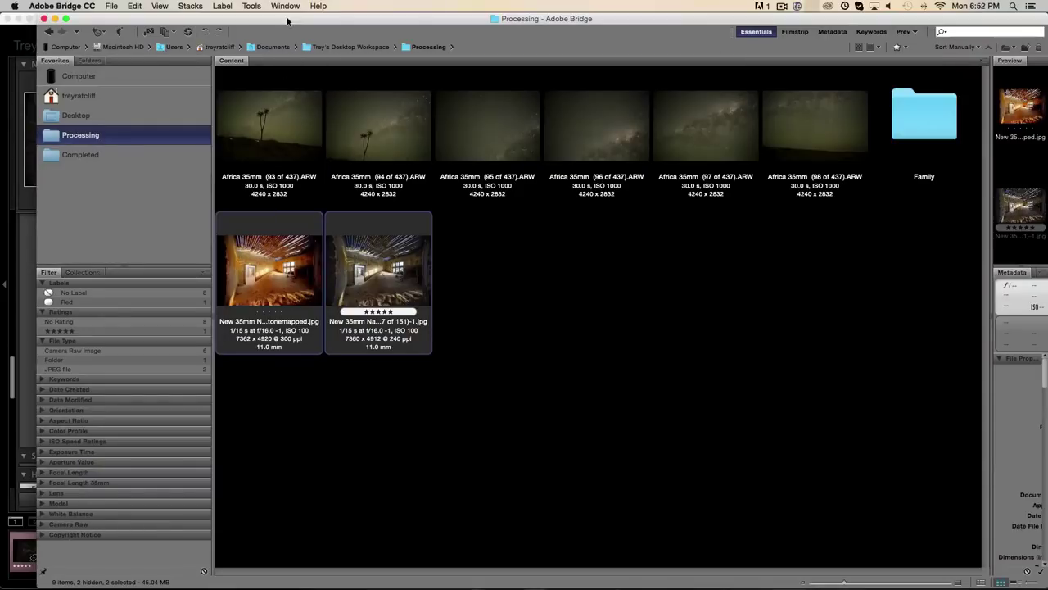
left_click(251, 6)
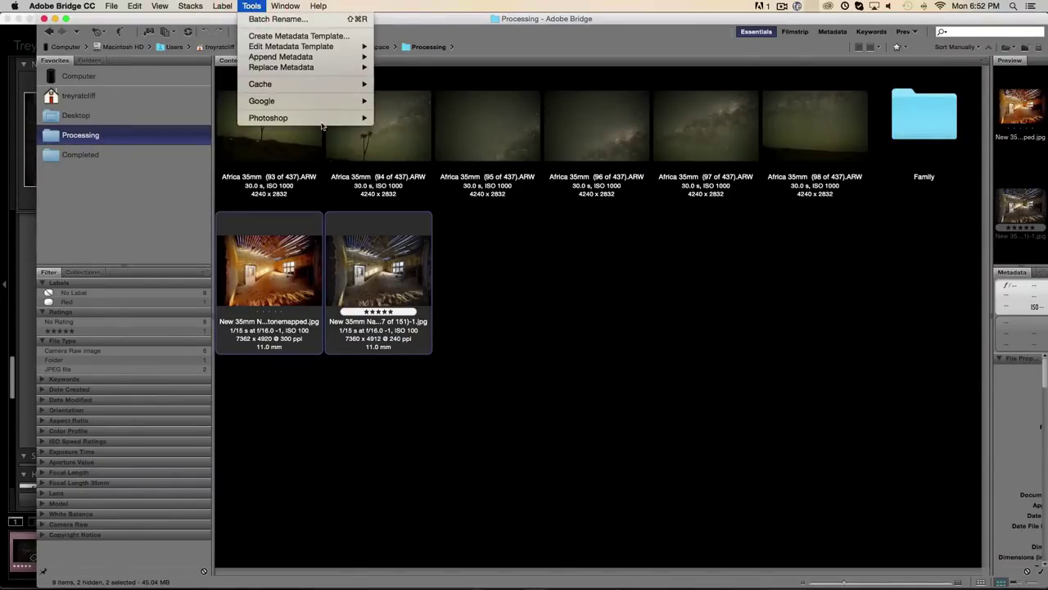
mouse_move(324, 119)
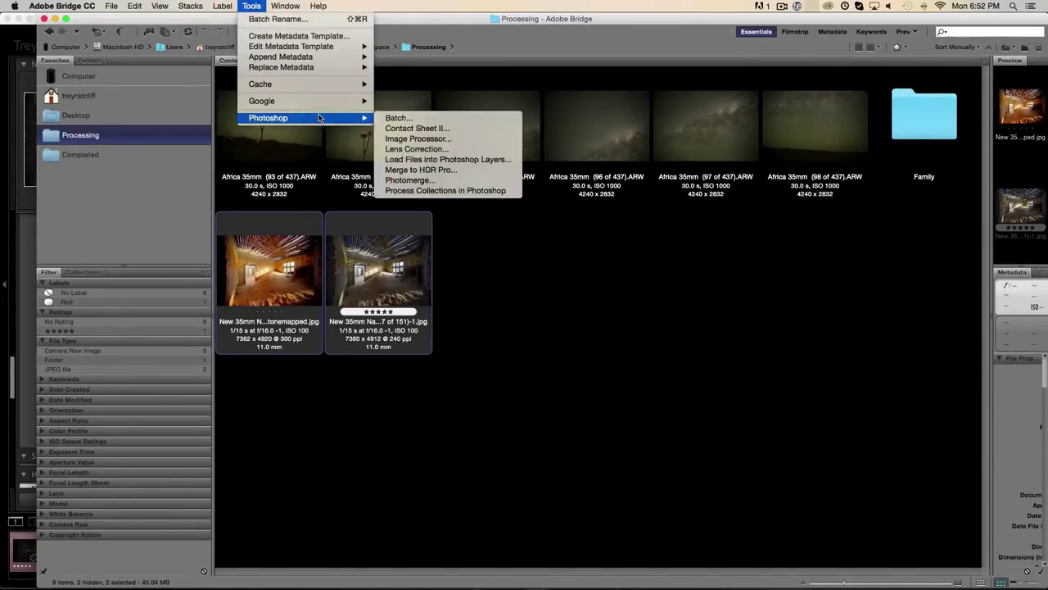
left_click(428, 160)
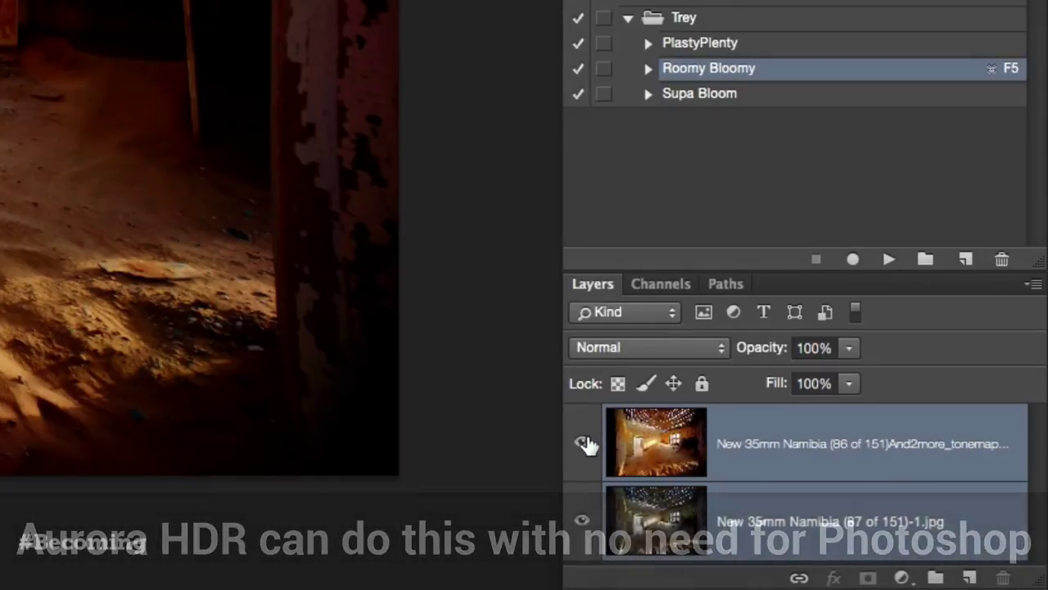
left_click(584, 443)
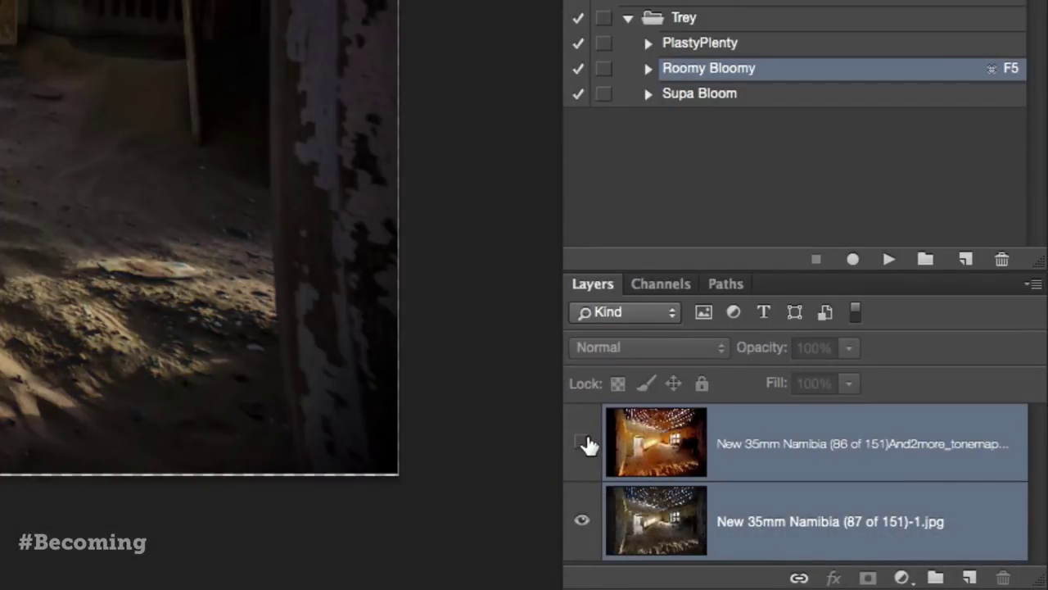
Compare the two exposures by toggling the tonemapped layer's visibility, and leave the tonemapped layer shown
left_click(586, 442)
left_click(587, 443)
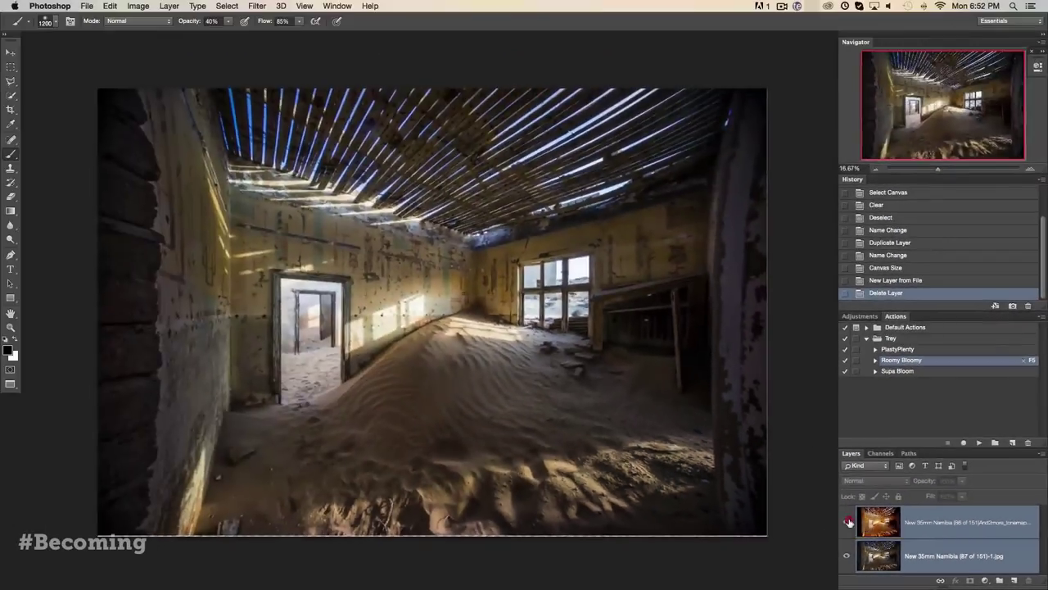
left_click(584, 444)
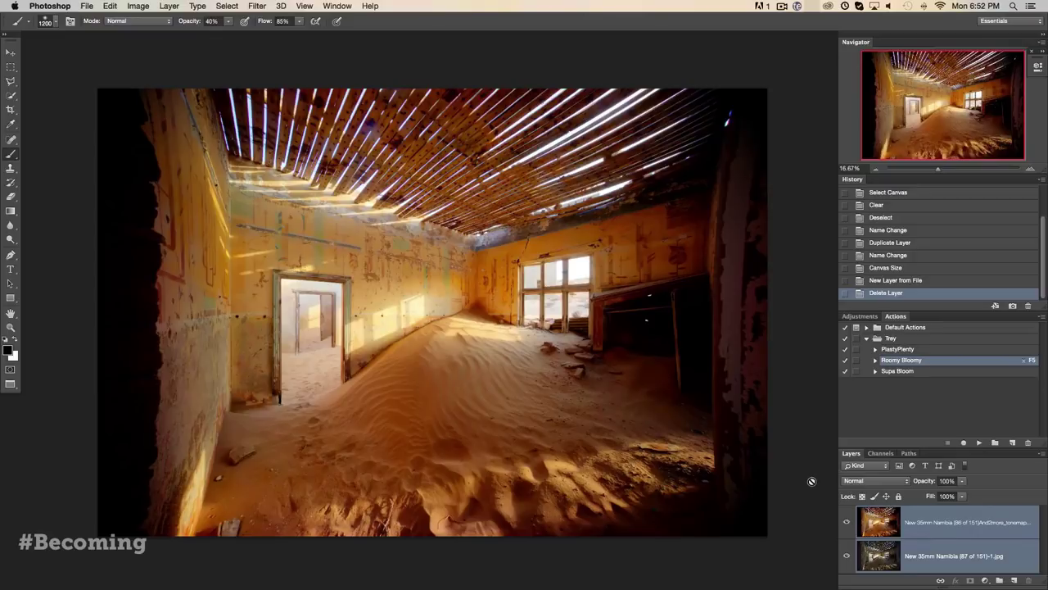
Auto-align the tonemapped and single-exposure layers using the Auto projection
left_click(138, 6)
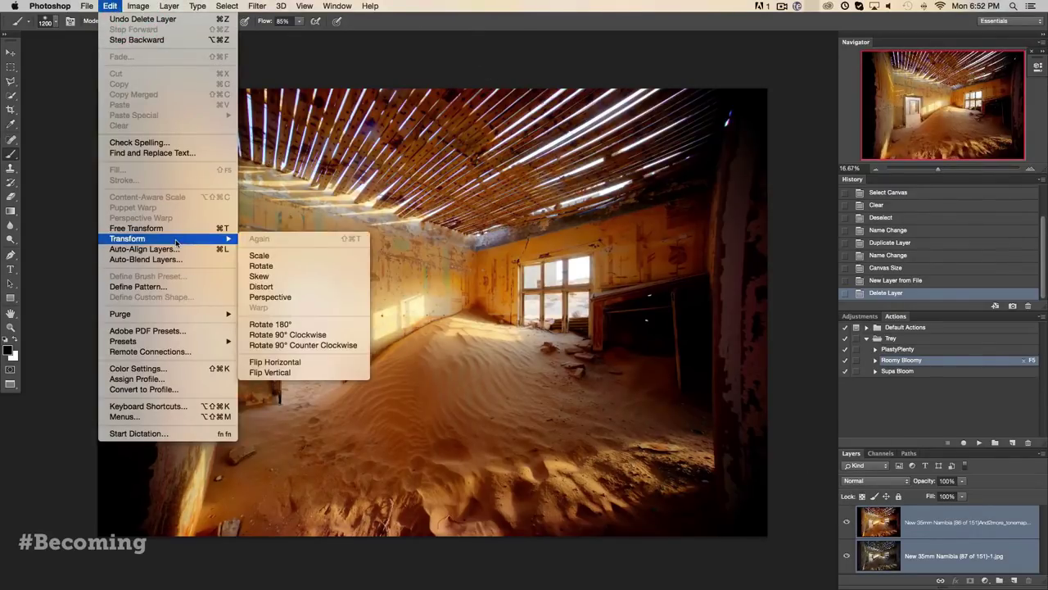
left_click(174, 249)
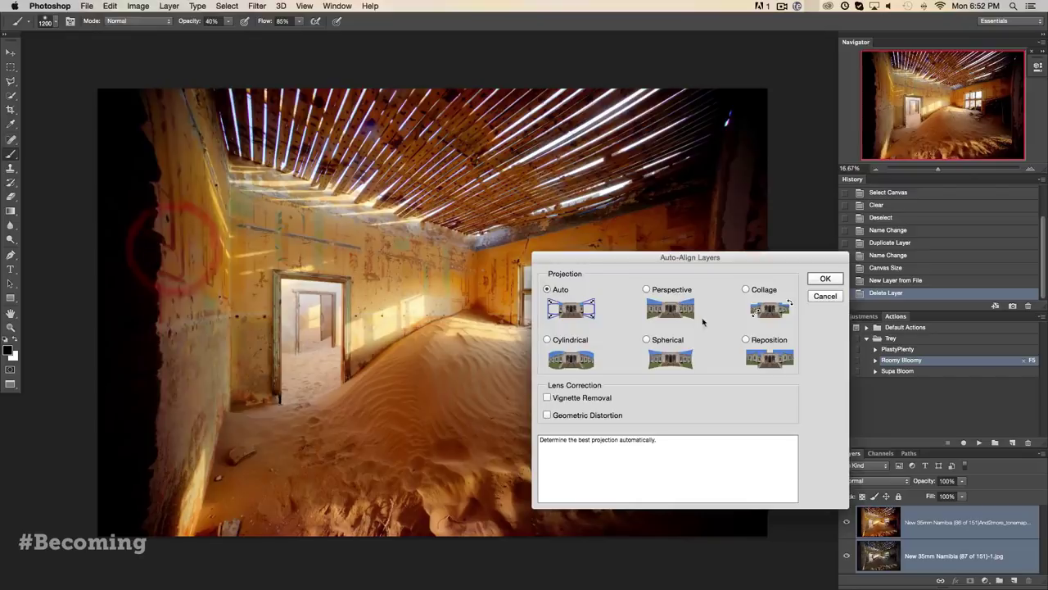
left_click(824, 280)
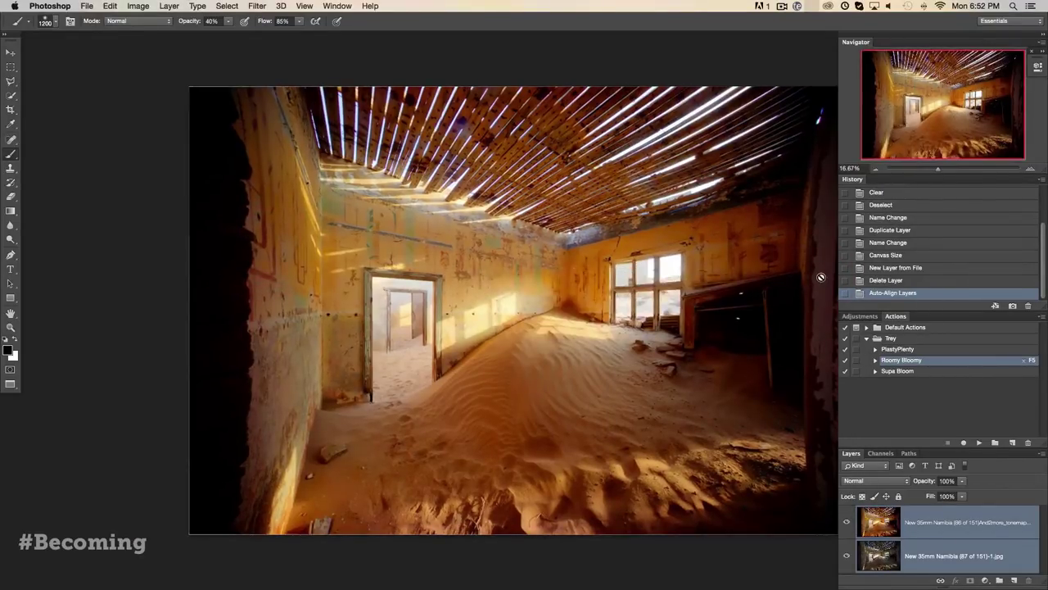
key("space")
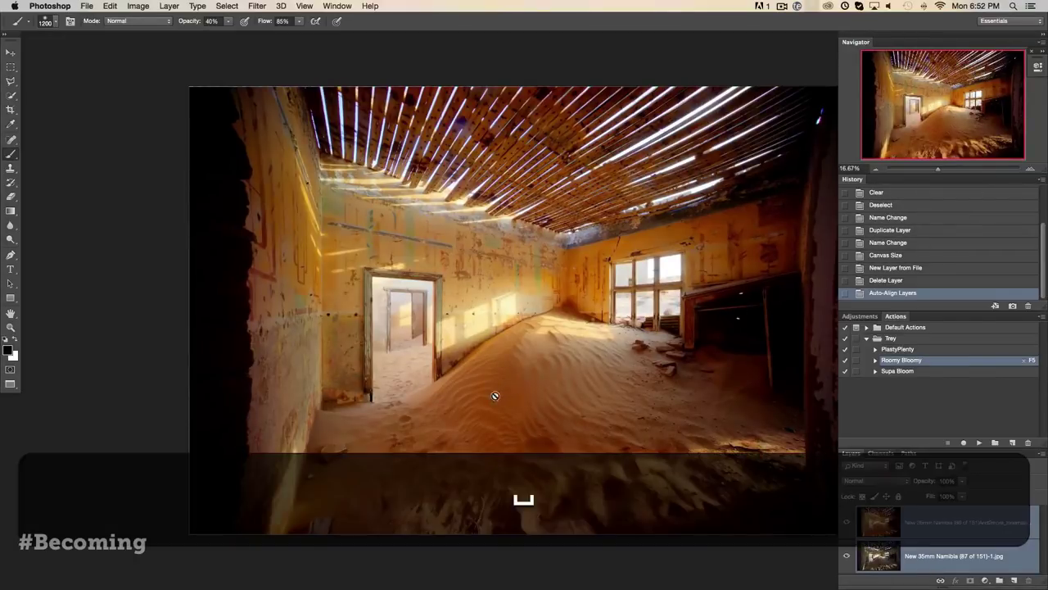
left_click_drag(523, 371, 462, 345)
left_click(463, 344)
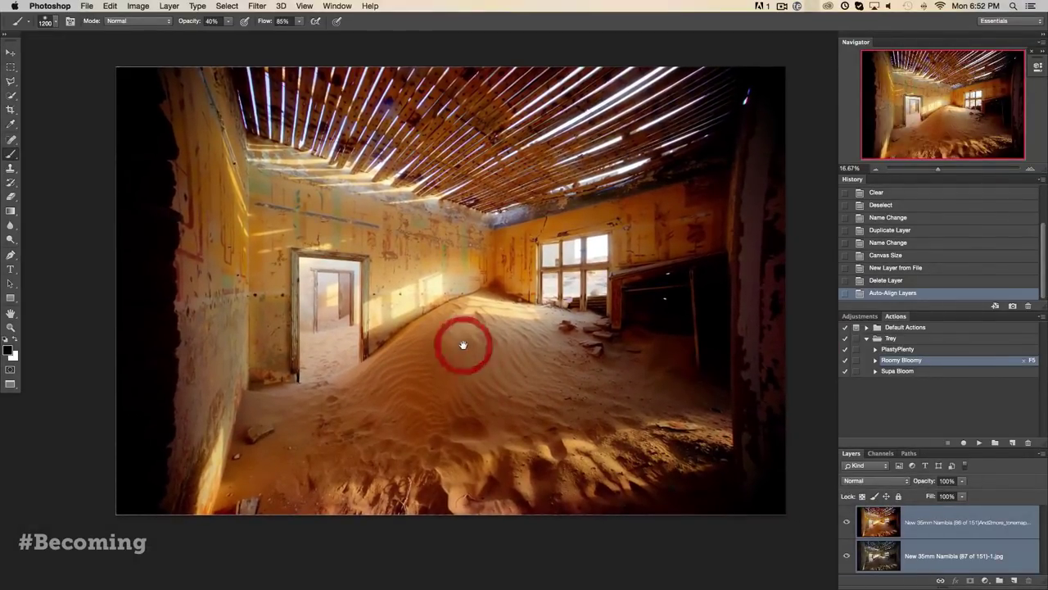
Select only the tonemapped layer and compare it with the single exposure by toggling its visibility
left_click(939, 549)
left_click(936, 521)
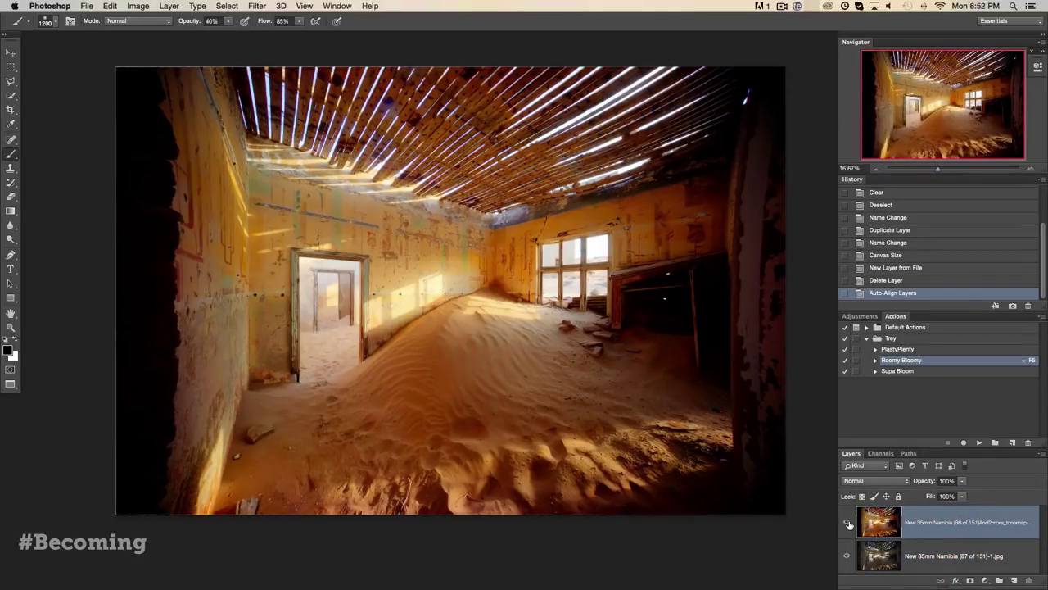
left_click(848, 523)
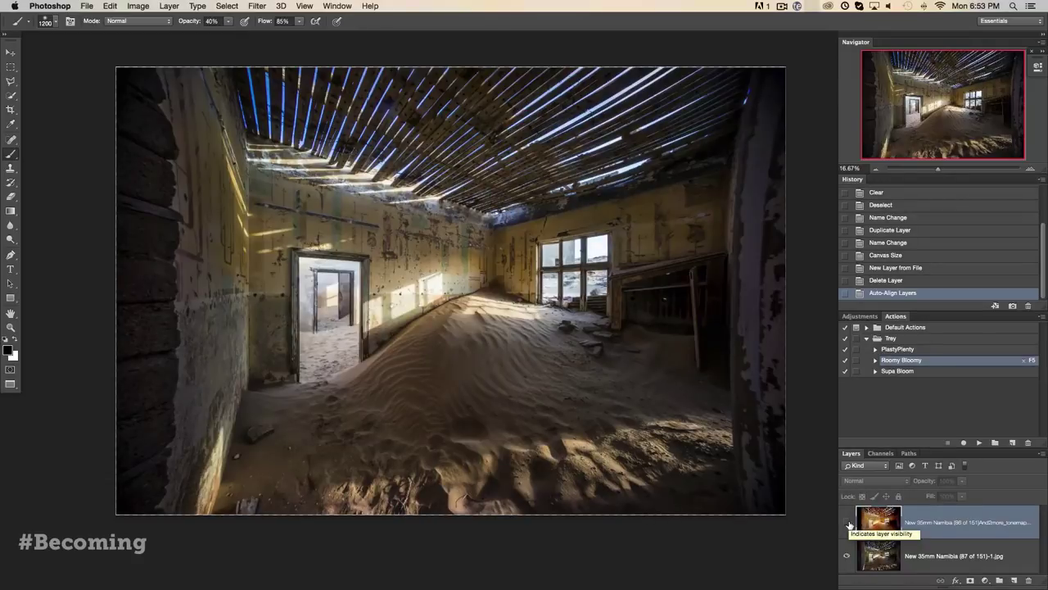
left_click(848, 523)
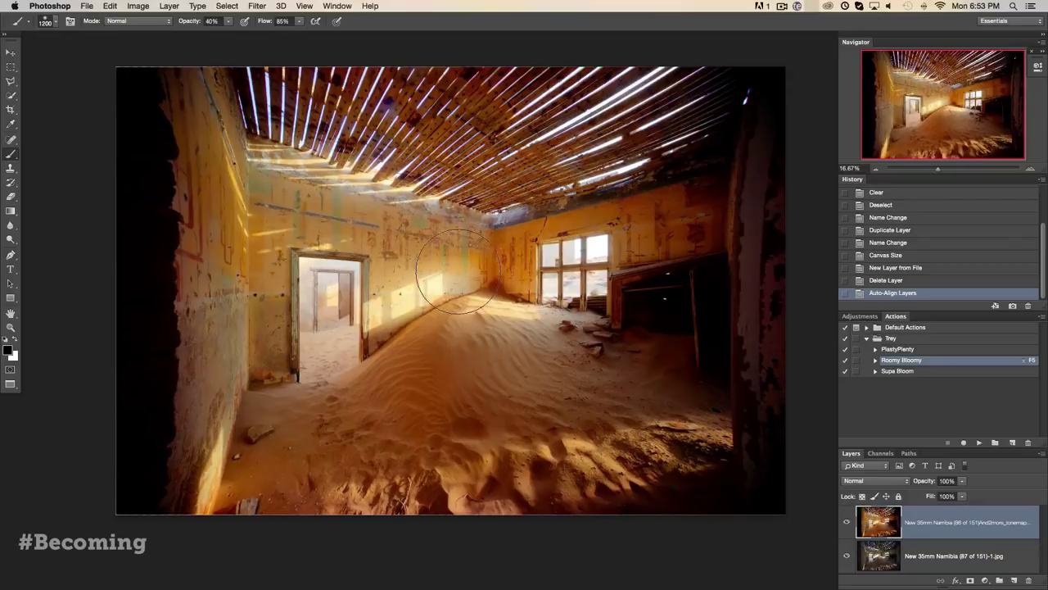
left_click(847, 524)
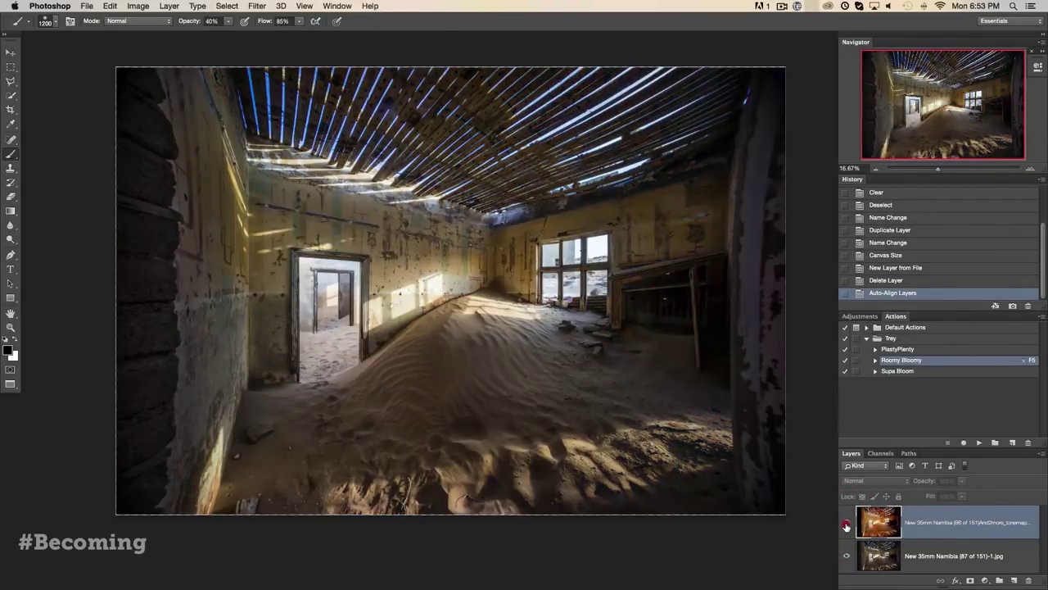
left_click(847, 525)
Add a white layer mask to the tonemapped layer and set the brush to 35% opacity and size 600
left_click(939, 517)
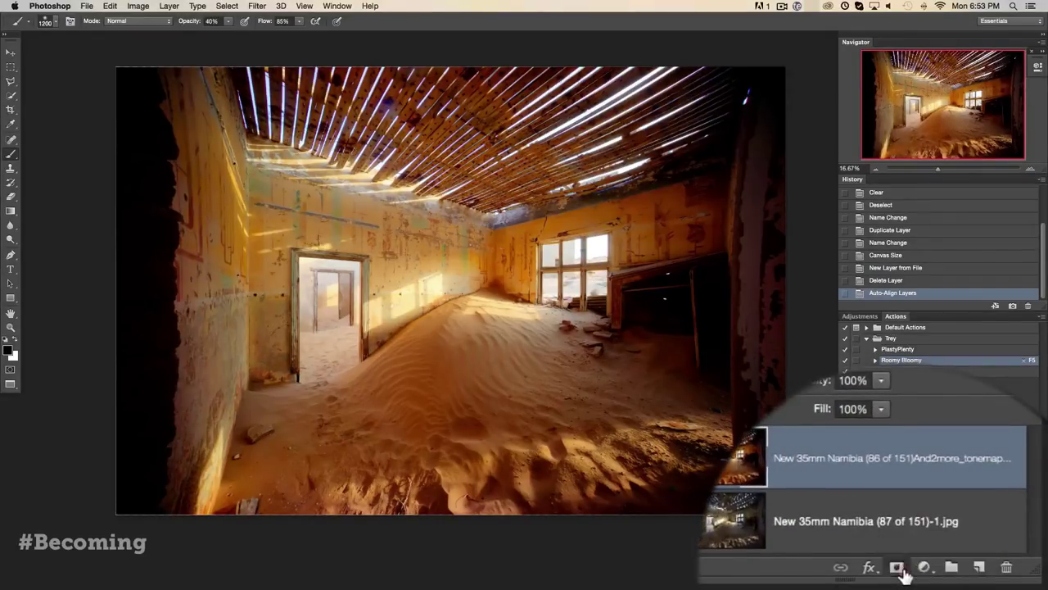
left_click(896, 568)
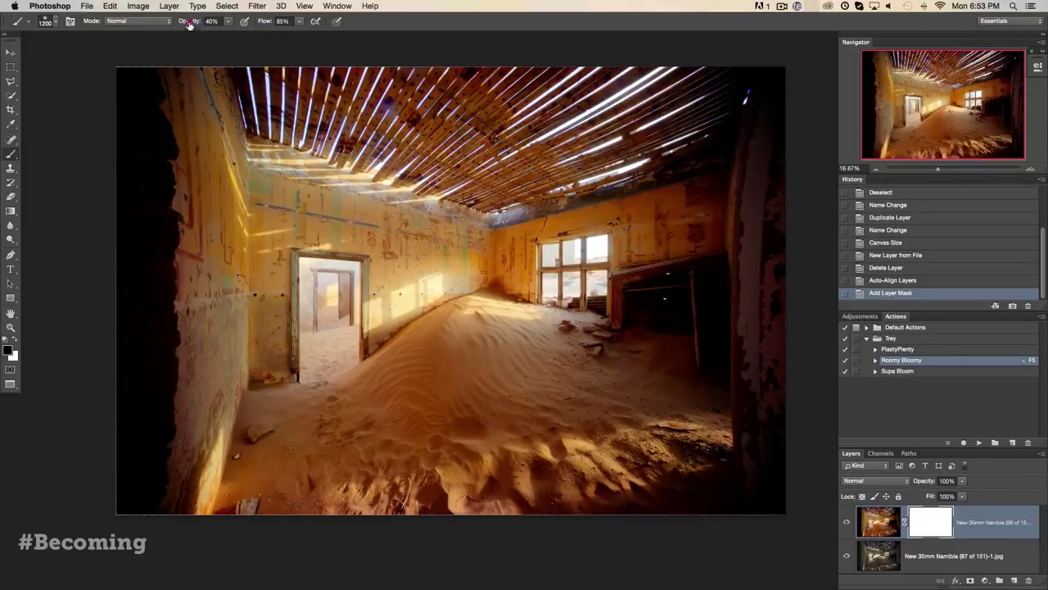
left_click_drag(189, 23, 185, 23)
key("bracketleft")
key("bracketleft")
key("bracketleft")
key("bracketleft")
key("bracketleft")
key("bracketleft")
Paint black on the tonemapped layer's mask over the room's walls, the right-hand pillar and the doorway to reveal the single exposure
mouse_move(394, 238)
left_mouse_down()
mouse_move(323, 220)
mouse_move(399, 236)
mouse_move(276, 206)
mouse_move(269, 339)
left_mouse_up()
mouse_move(262, 204)
left_mouse_down()
mouse_move(226, 136)
mouse_move(231, 246)
mouse_move(210, 304)
mouse_move(236, 367)
mouse_move(215, 465)
left_mouse_up()
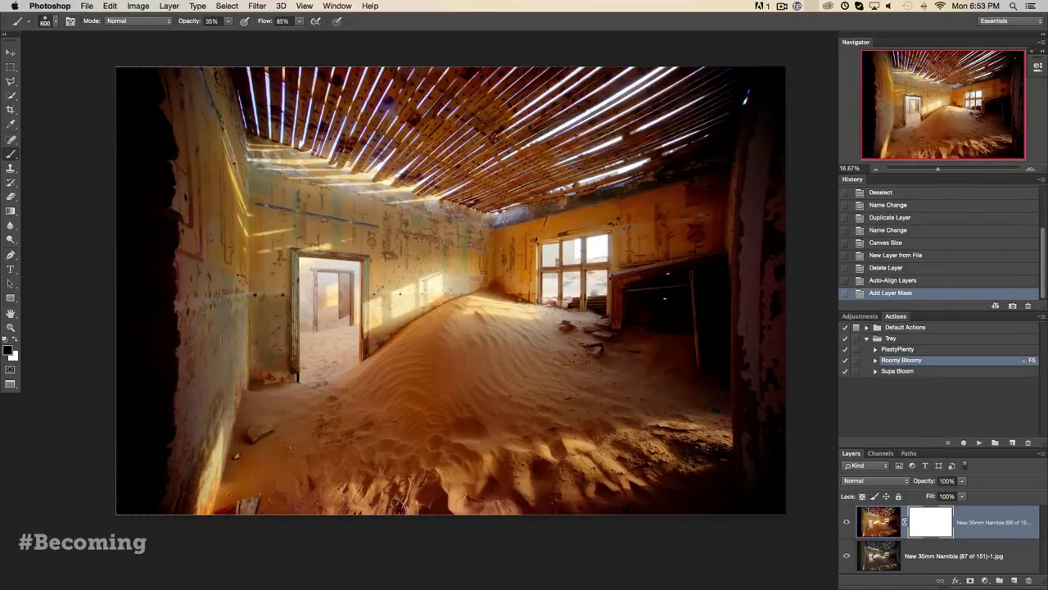
left_click_drag(205, 114, 212, 141)
mouse_move(233, 252)
left_mouse_down()
mouse_move(256, 215)
mouse_move(275, 244)
mouse_move(259, 134)
mouse_move(202, 190)
left_mouse_up()
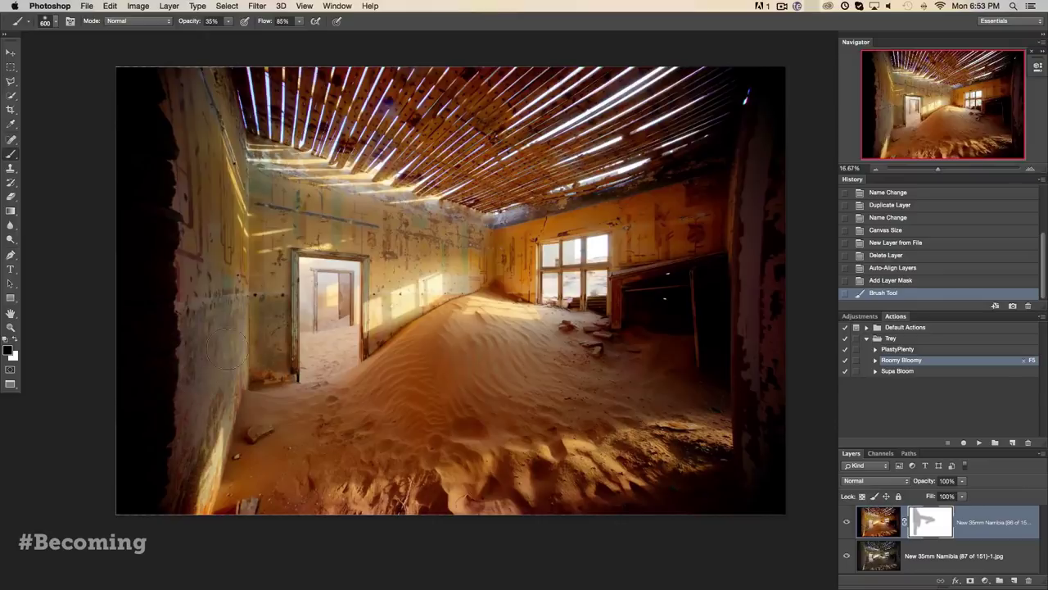
left_click_drag(226, 348, 203, 483)
left_click_drag(230, 200, 238, 238)
mouse_move(264, 313)
left_mouse_down()
mouse_move(272, 172)
mouse_move(472, 237)
mouse_move(364, 244)
mouse_move(398, 228)
mouse_move(255, 217)
mouse_move(422, 231)
left_mouse_up()
mouse_move(486, 262)
left_mouse_down()
mouse_move(524, 271)
mouse_move(520, 244)
left_mouse_up()
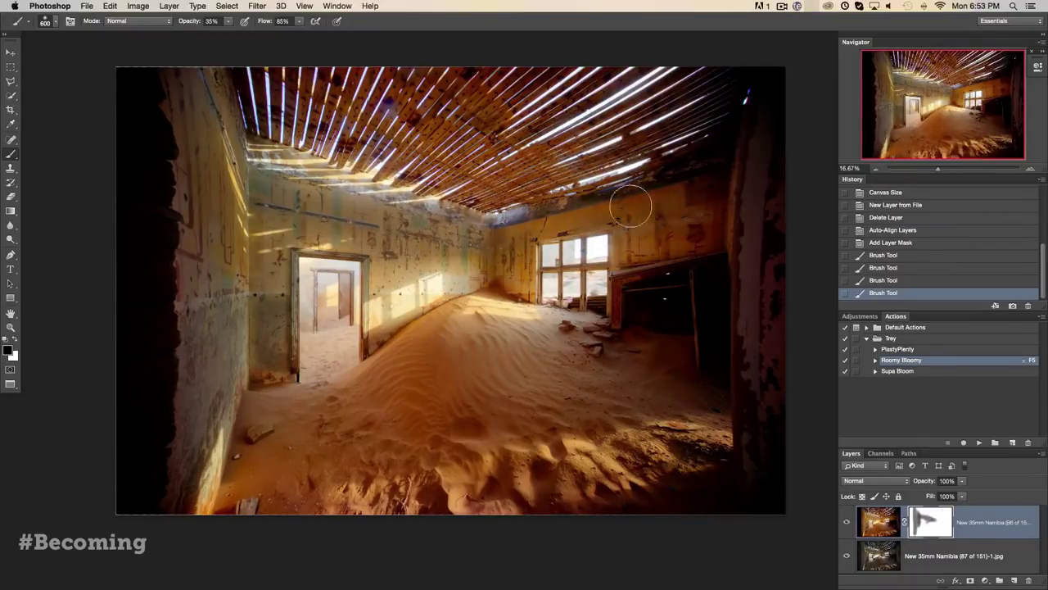
mouse_move(672, 219)
left_mouse_down()
mouse_move(696, 199)
mouse_move(728, 206)
left_mouse_up()
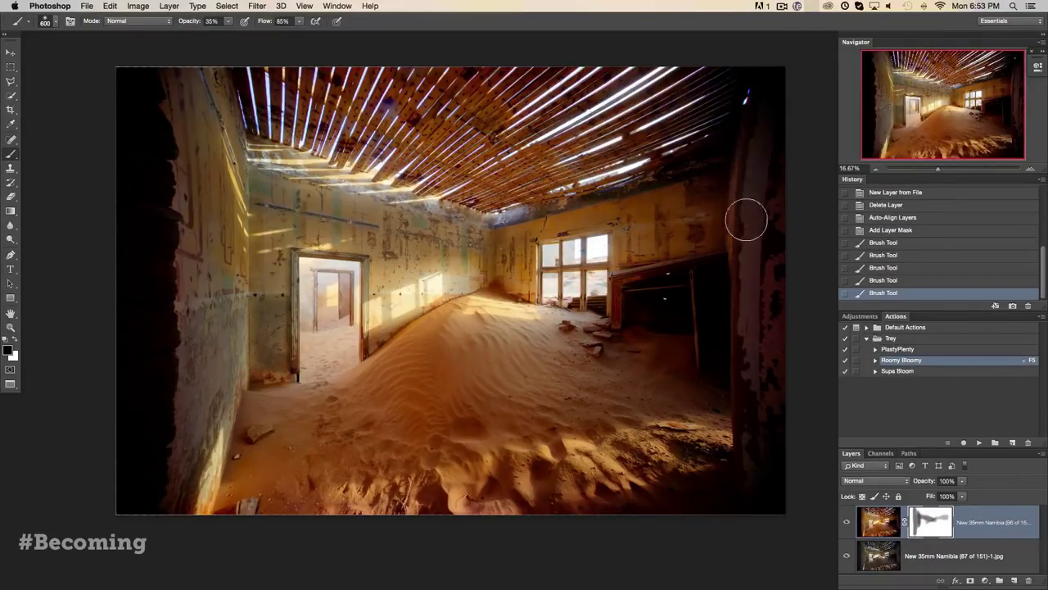
mouse_move(770, 430)
left_mouse_down()
mouse_move(764, 275)
mouse_move(702, 194)
mouse_move(728, 212)
mouse_move(658, 225)
left_mouse_up()
mouse_move(591, 222)
left_mouse_down()
mouse_move(552, 222)
mouse_move(514, 261)
mouse_move(515, 277)
left_mouse_up()
mouse_move(391, 236)
left_mouse_down()
mouse_move(387, 273)
mouse_move(414, 276)
left_mouse_up()
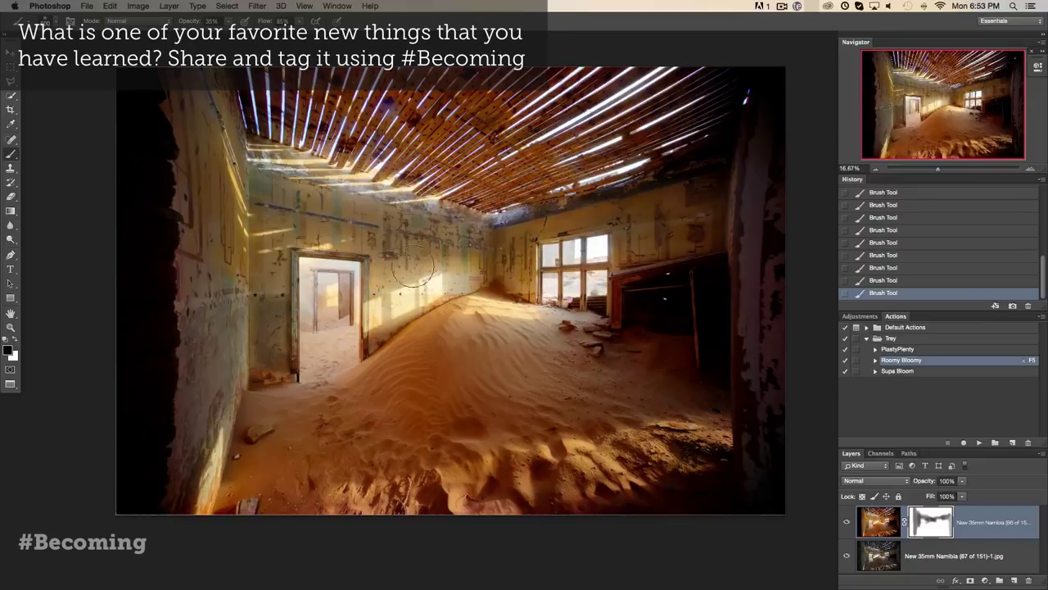
mouse_move(371, 231)
left_mouse_down()
mouse_move(266, 211)
mouse_move(268, 258)
mouse_move(247, 192)
left_mouse_up()
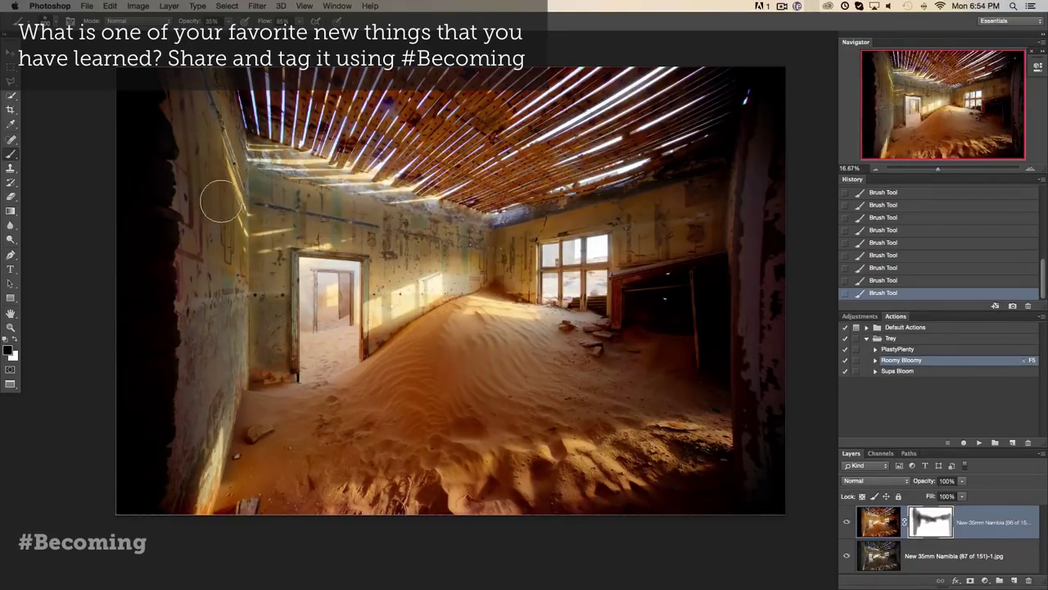
mouse_move(356, 268)
left_mouse_down()
mouse_move(304, 287)
mouse_move(311, 292)
mouse_move(314, 277)
mouse_move(354, 284)
mouse_move(328, 275)
left_mouse_up()
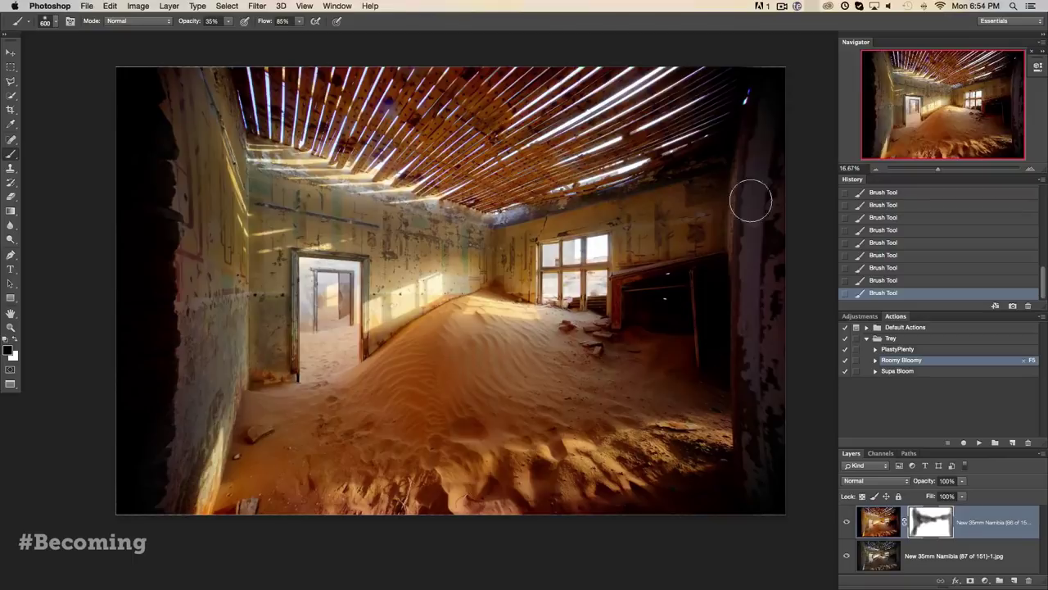
Examine the masked areas with the red mask overlay and by temporarily hiding the single-exposure layer
key("backslash")
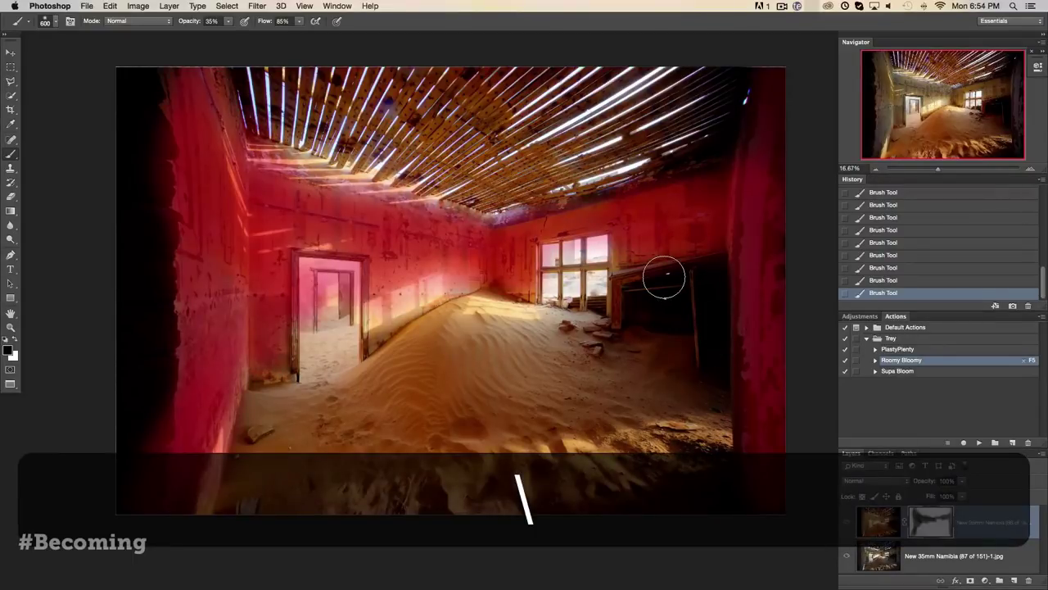
key("backslash")
key("backslash")
key("backslash")
key("backslash")
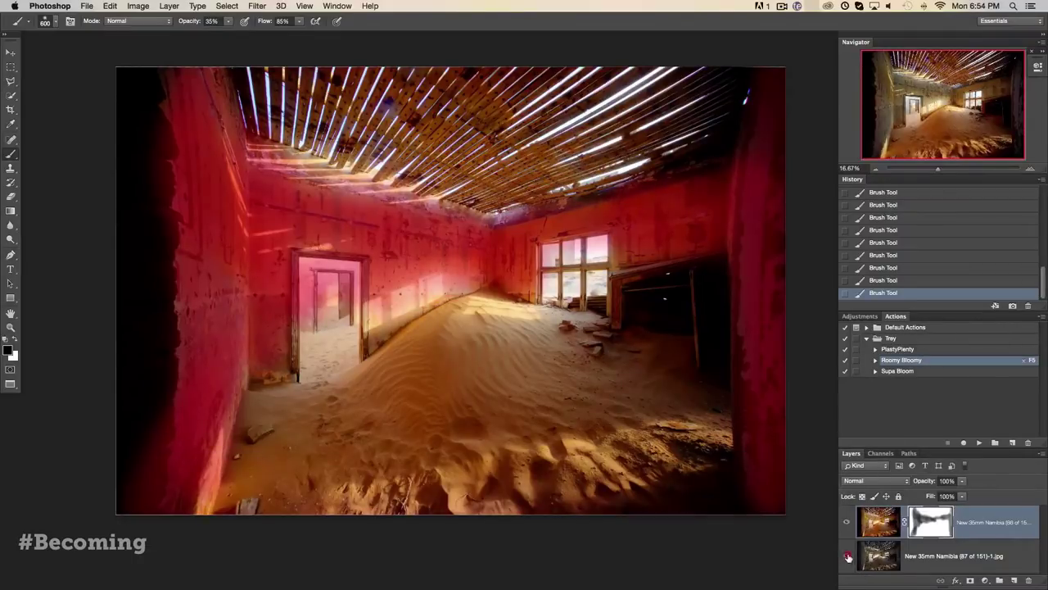
left_click(847, 557)
left_click(848, 557)
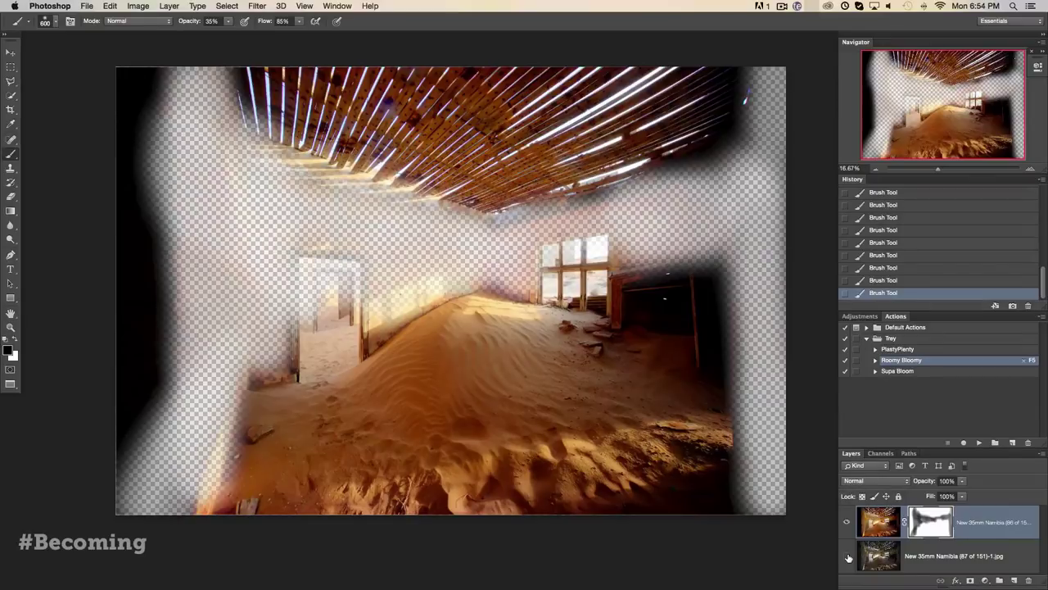
left_click(847, 557)
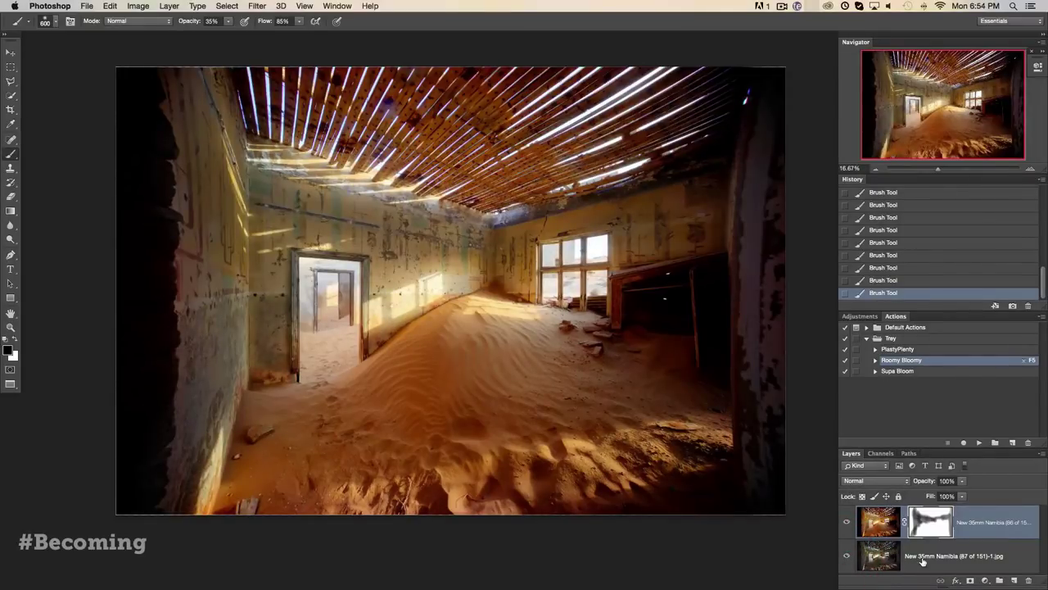
Select both the tonemapped and single-exposure layers and merge them into one layer
left_click(922, 560, "shift")
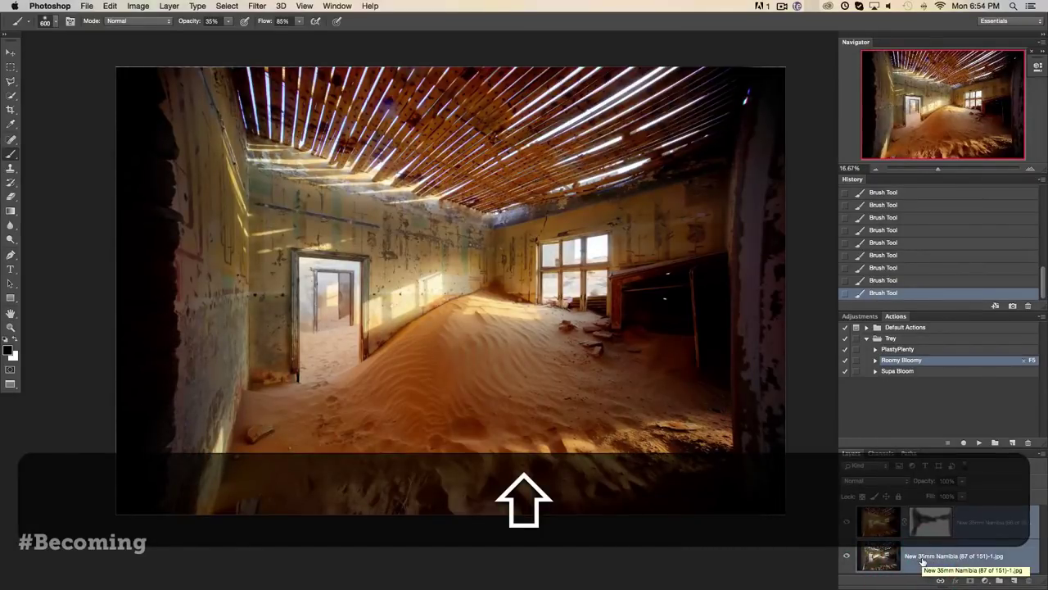
right_click(993, 534)
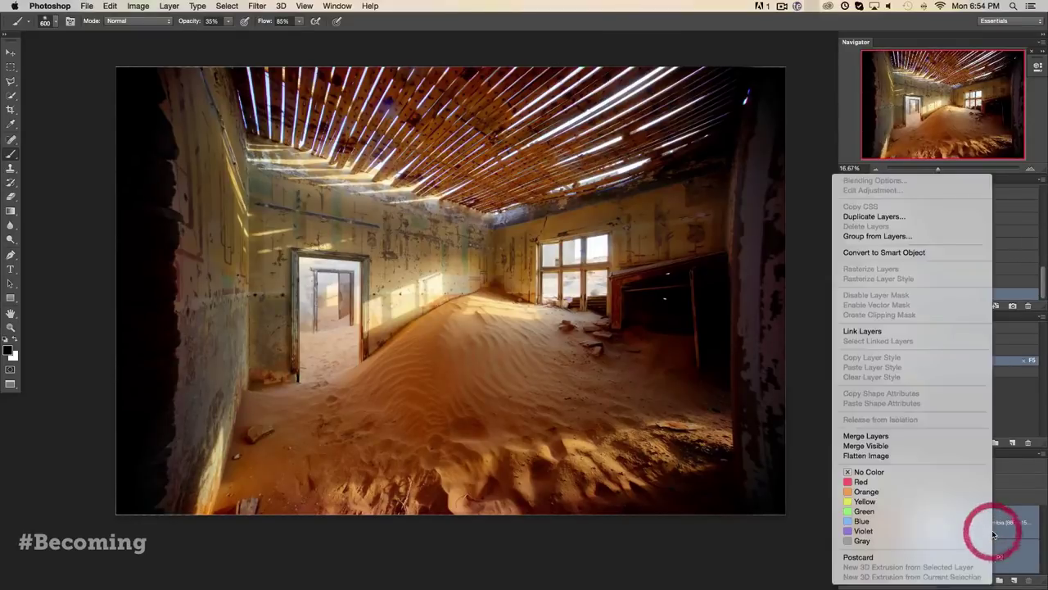
left_click(928, 437)
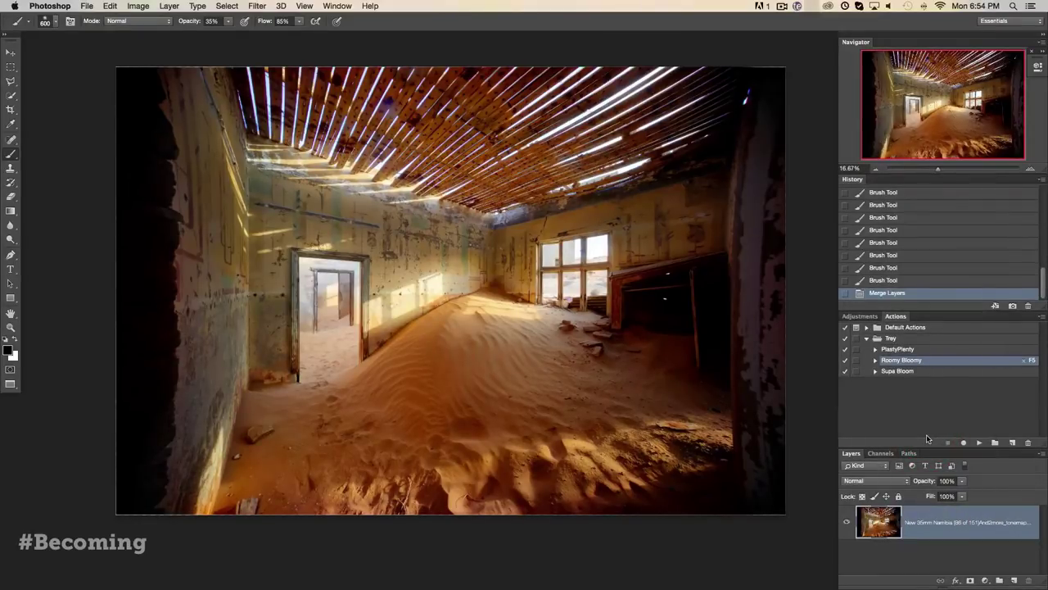
Crop the merged image slightly on all four sides to trim its outer edges
left_click(10, 110)
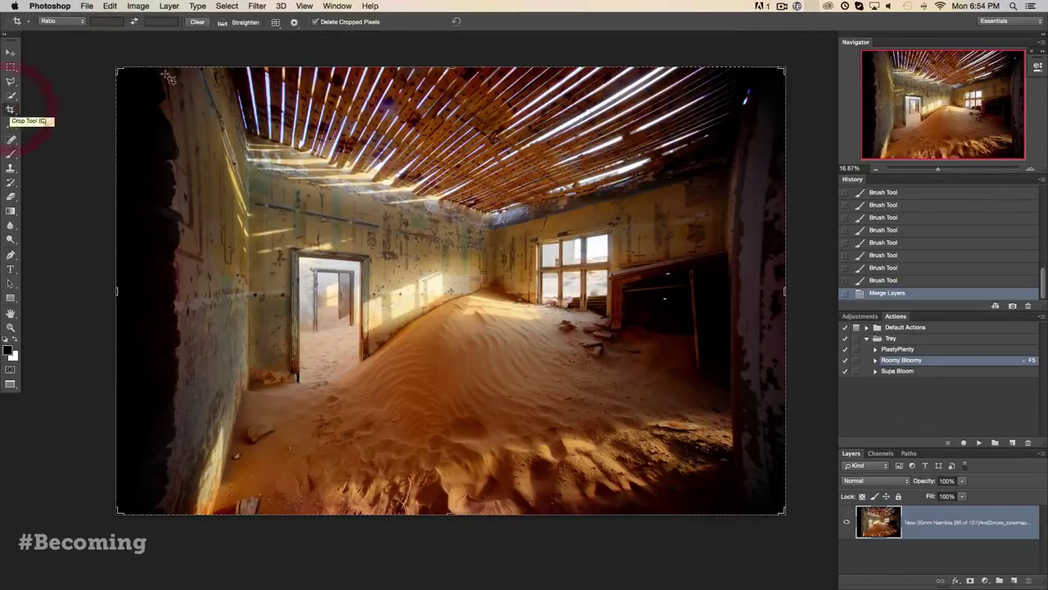
left_click_drag(125, 71, 131, 65)
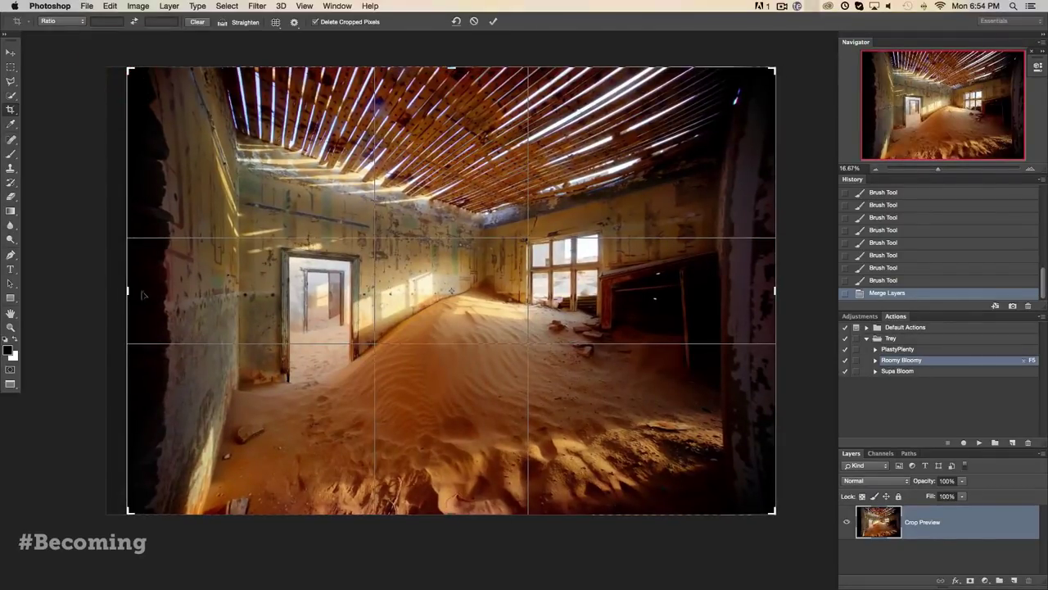
mouse_move(125, 287)
left_mouse_down()
mouse_move(134, 273)
mouse_move(129, 286)
left_mouse_up()
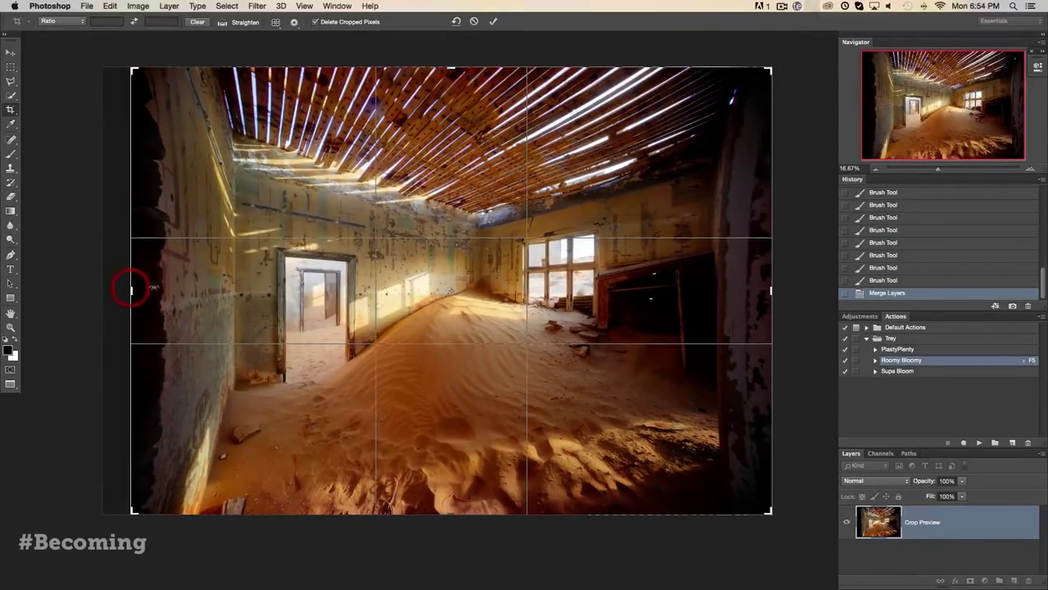
left_click_drag(454, 516, 455, 510)
mouse_move(775, 289)
left_mouse_down()
mouse_move(778, 277)
mouse_move(764, 289)
left_mouse_up()
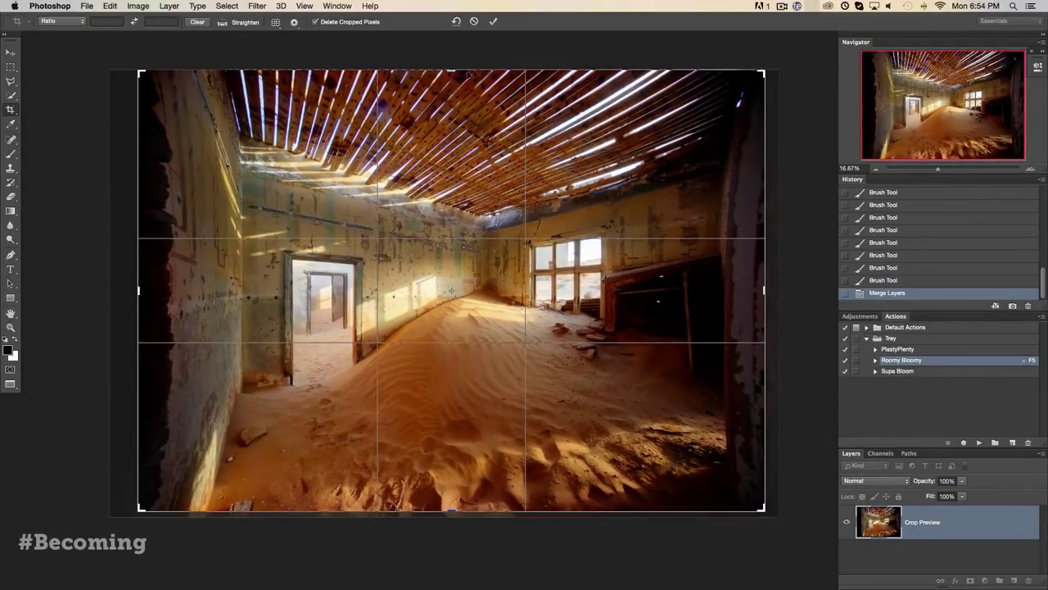
mouse_move(451, 72)
left_mouse_down()
mouse_move(483, 76)
mouse_move(451, 76)
left_mouse_up()
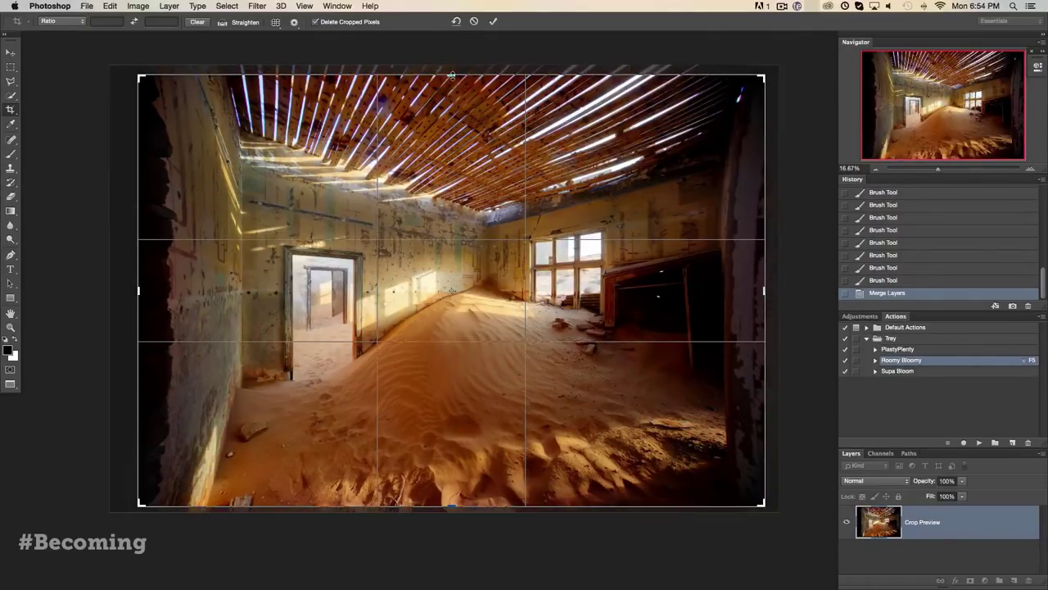
key("Return")
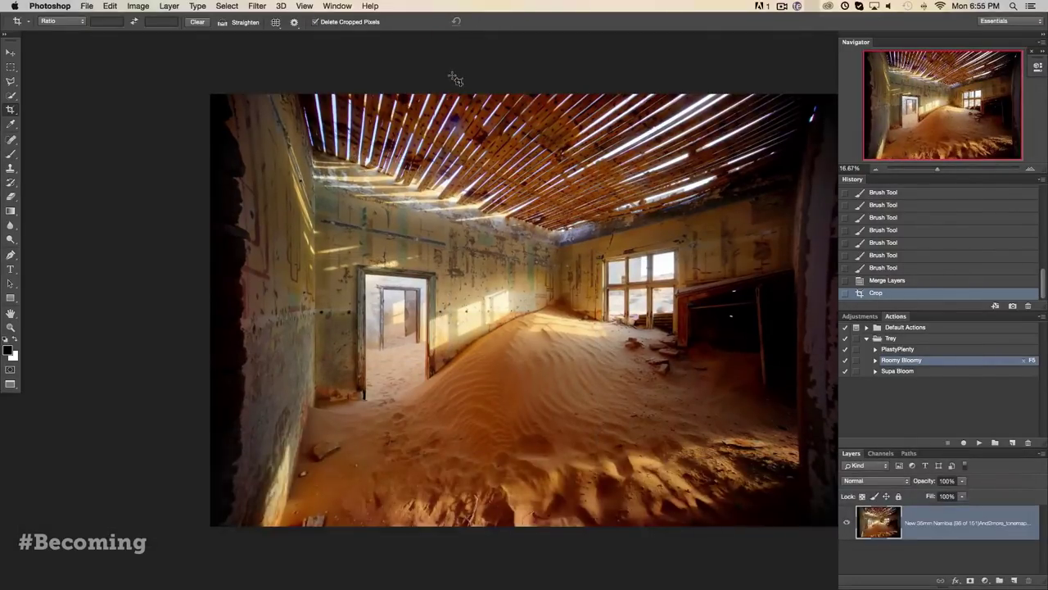
key("space")
left_click_drag(508, 196, 413, 186)
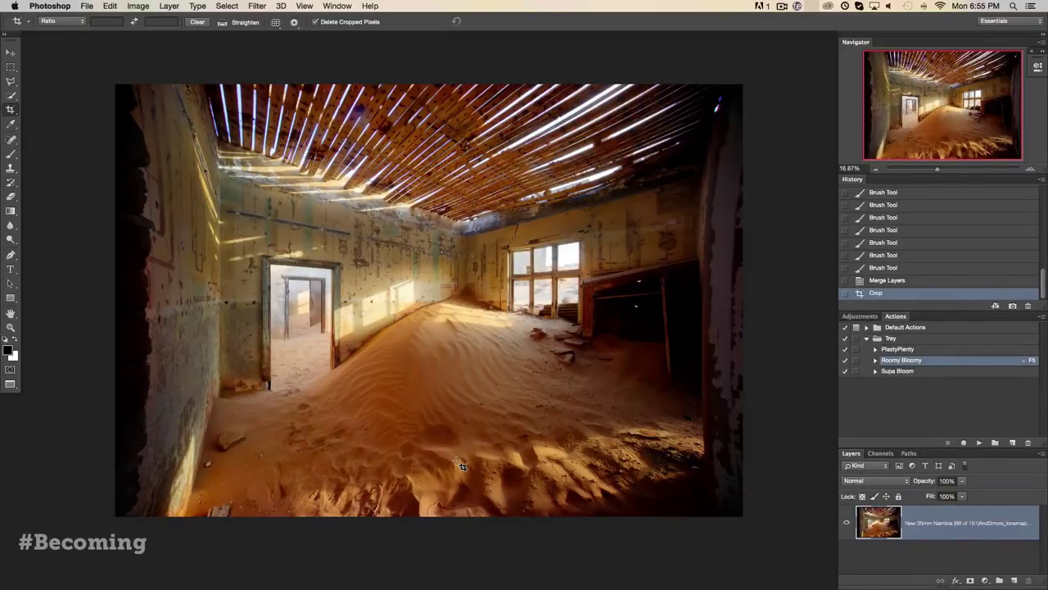
Switch to Adobe Bridge, view the original tonemapped image full screen for comparison, and return to Photoshop
key("super")
key("super+Tab")
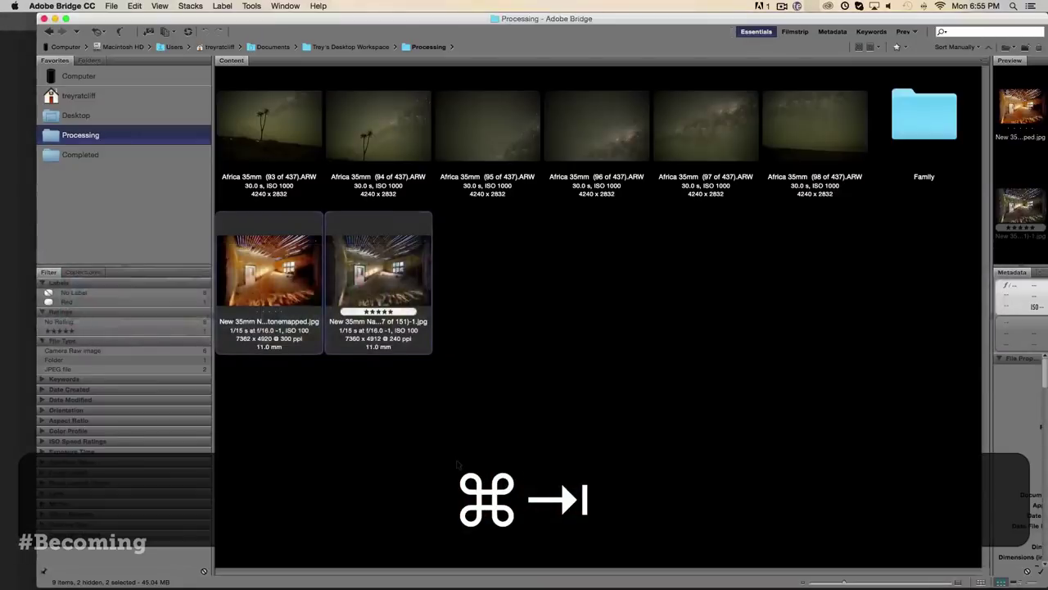
left_click(432, 461)
key("Right")
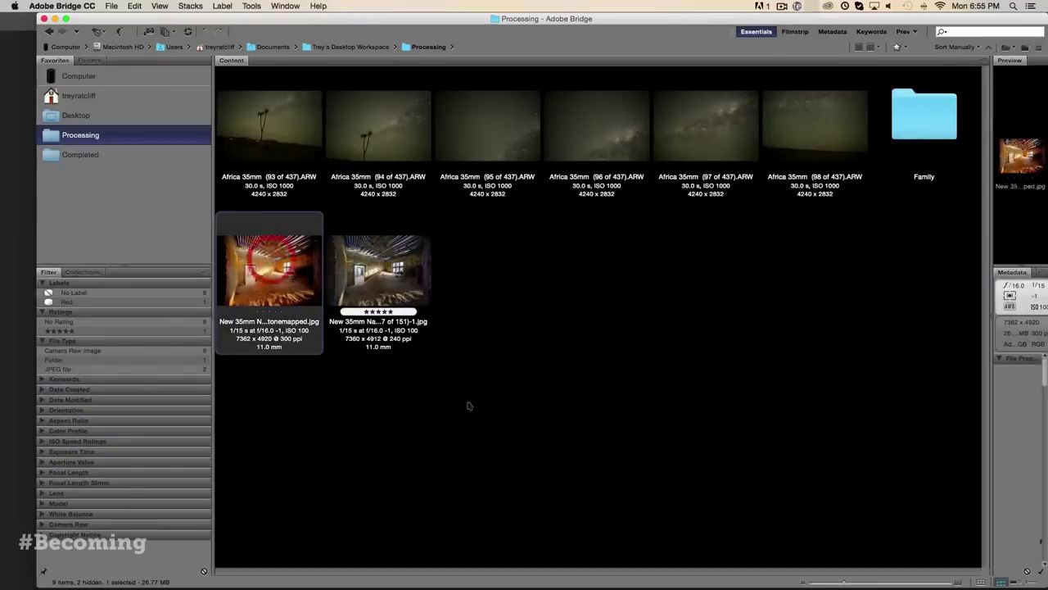
key("space")
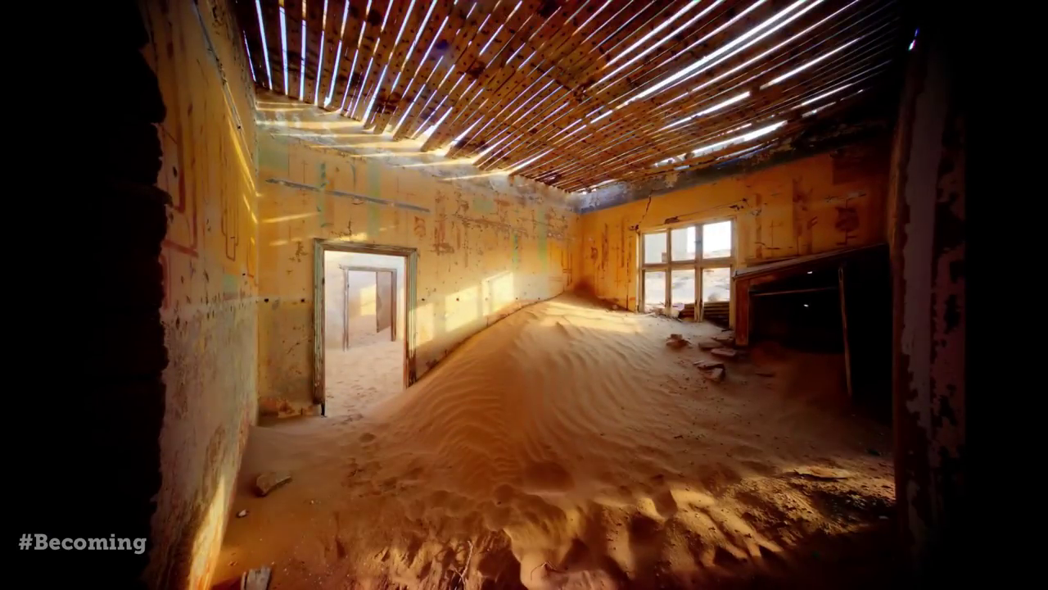
key("space")
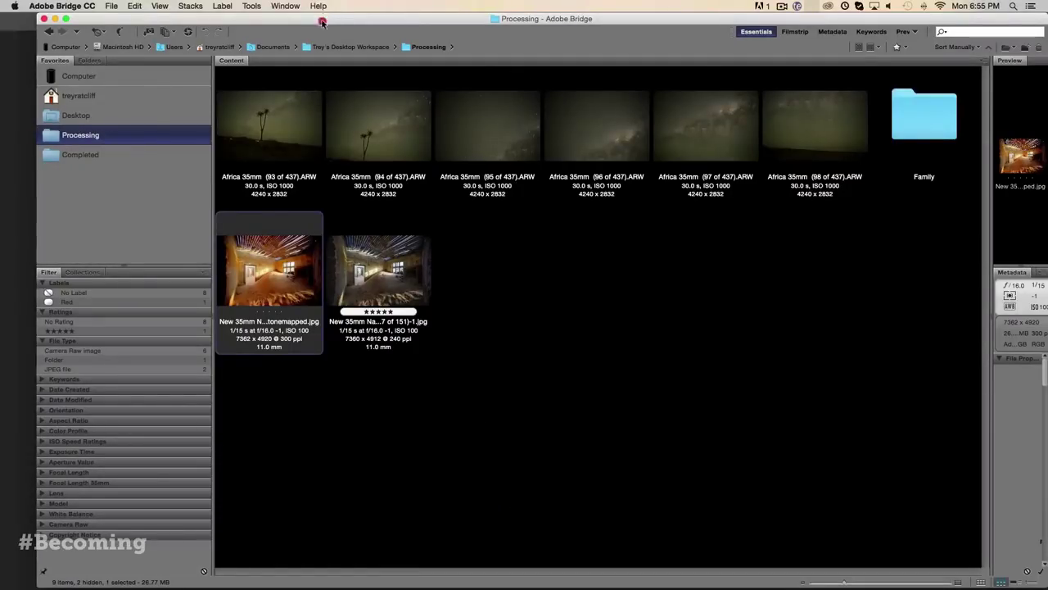
left_click_drag(322, 22, 322, 388)
left_click(768, 311)
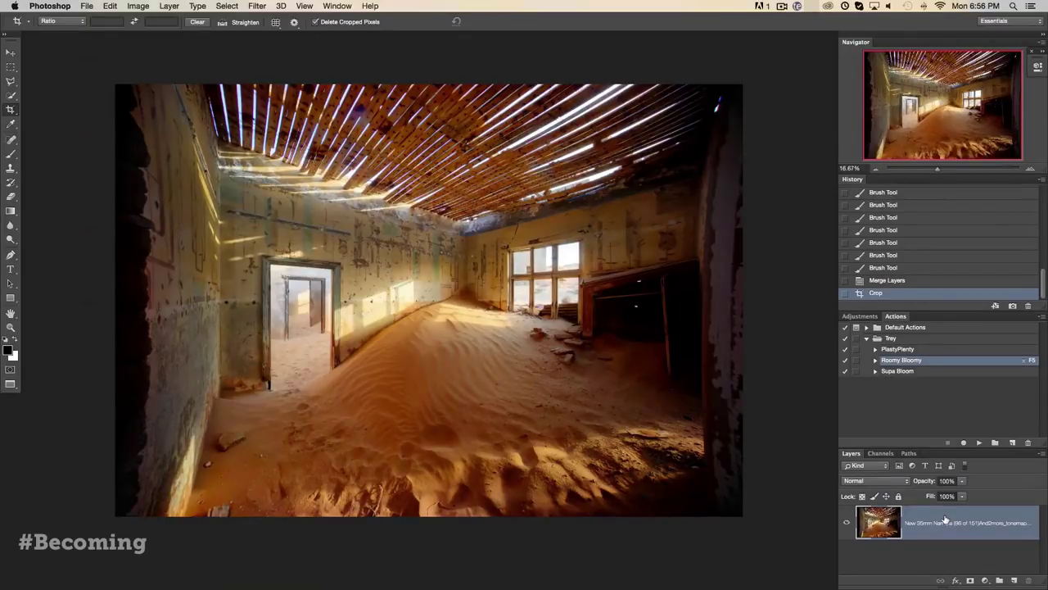
Duplicate the merged layer and open the copy in the MacPhun Intensify Pro filter
key("super")
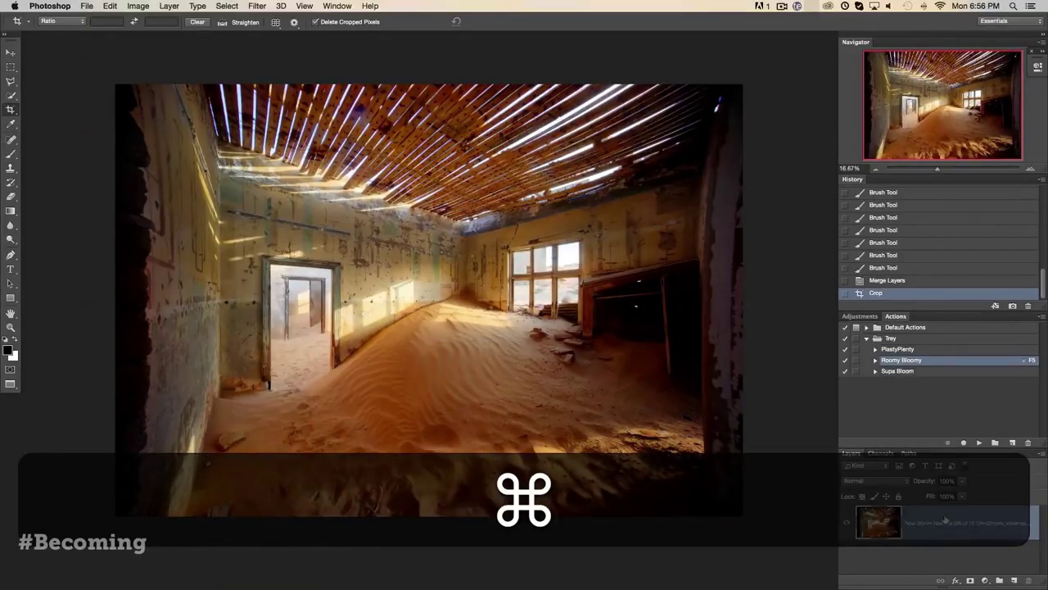
key("super+j")
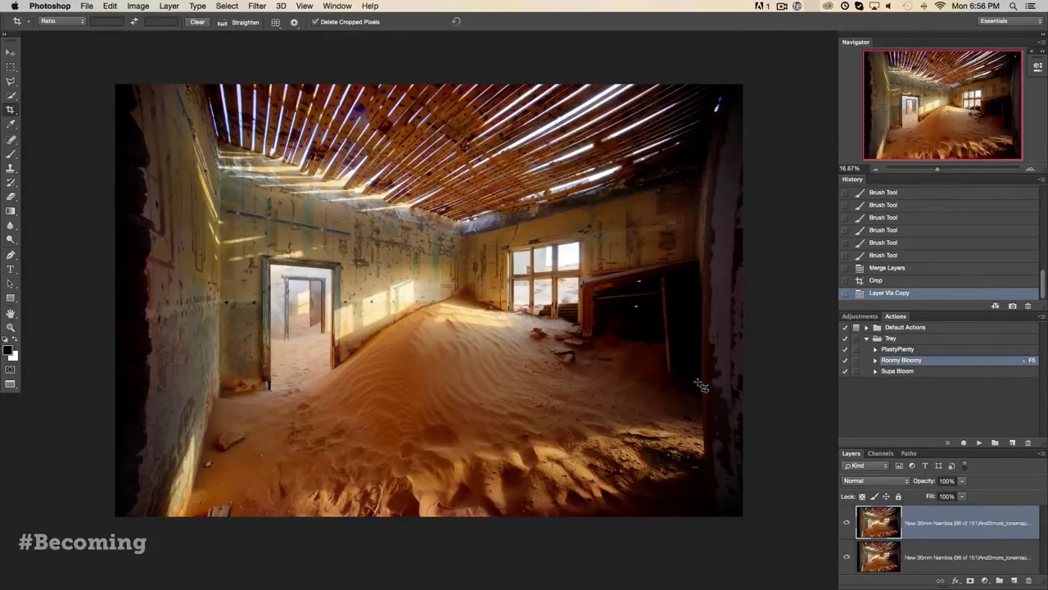
left_click(260, 8)
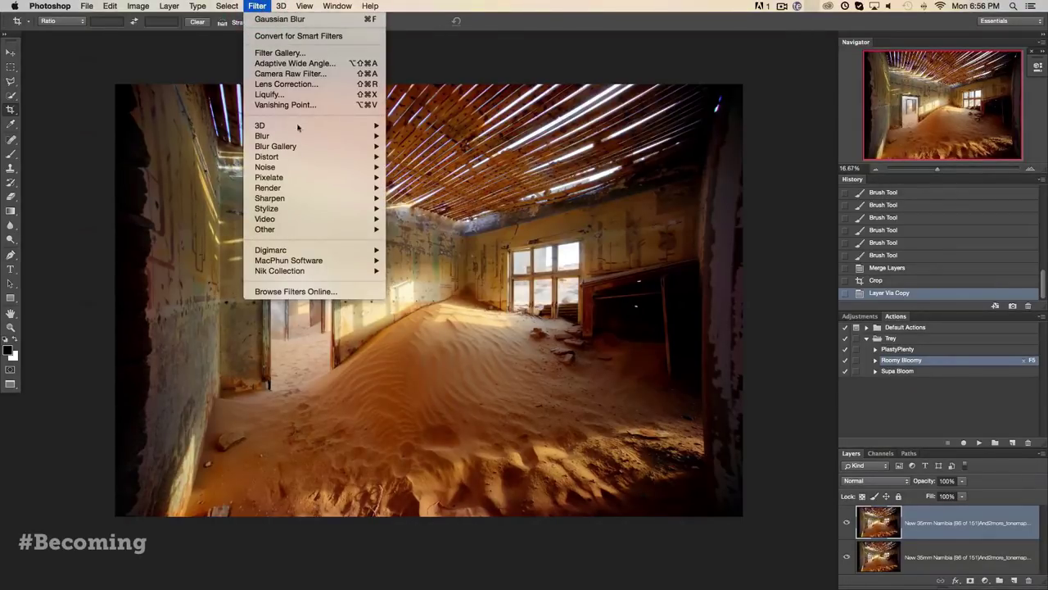
mouse_move(308, 250)
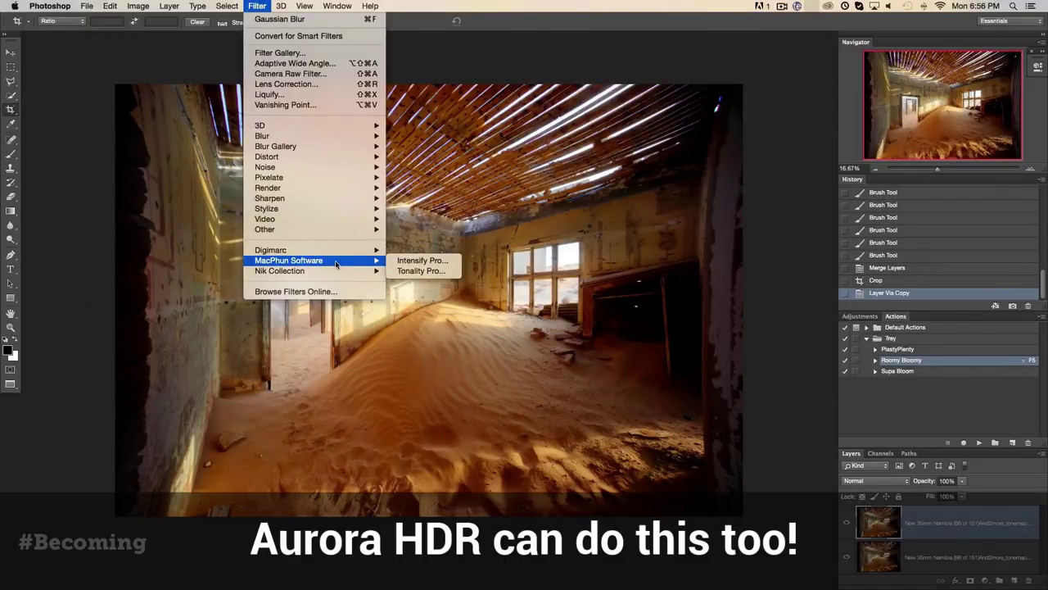
left_click(423, 261)
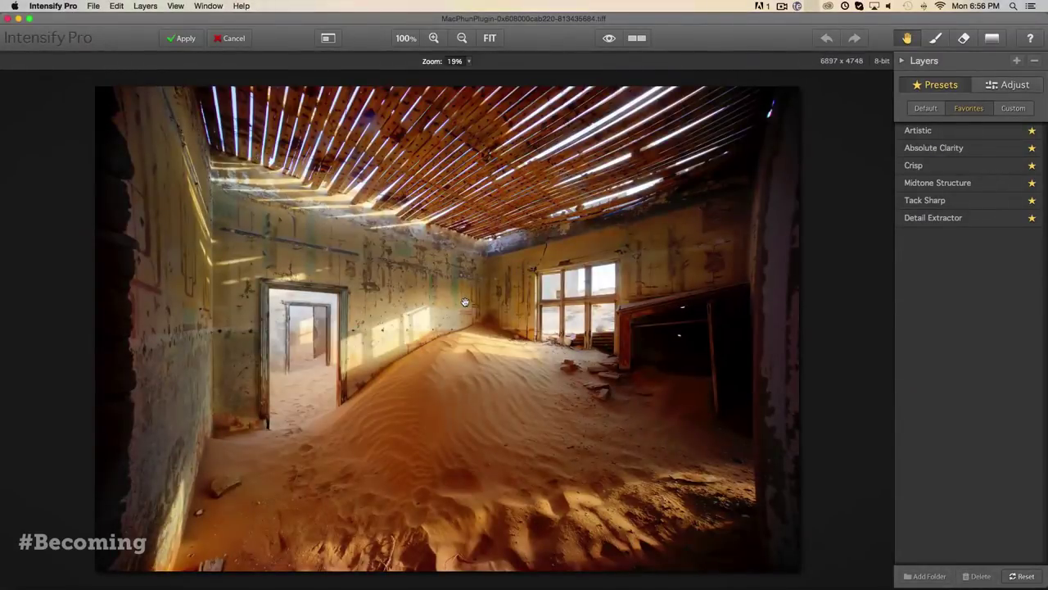
Try the favorite presets Artistic, Absolute Clarity and Crisp, and browse the adjustment settings and default presets
left_click(949, 131)
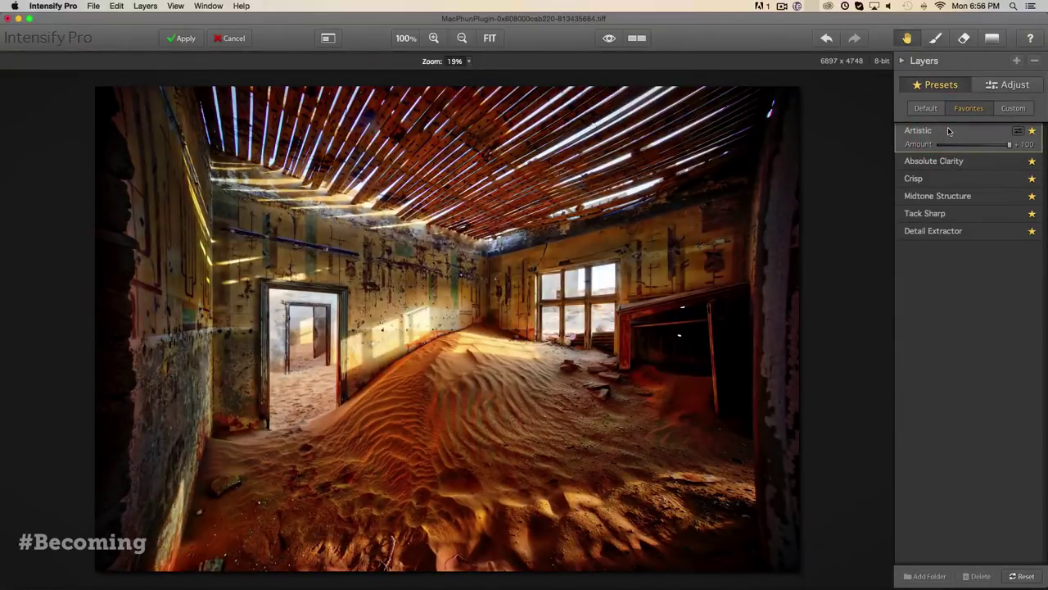
left_click(948, 162)
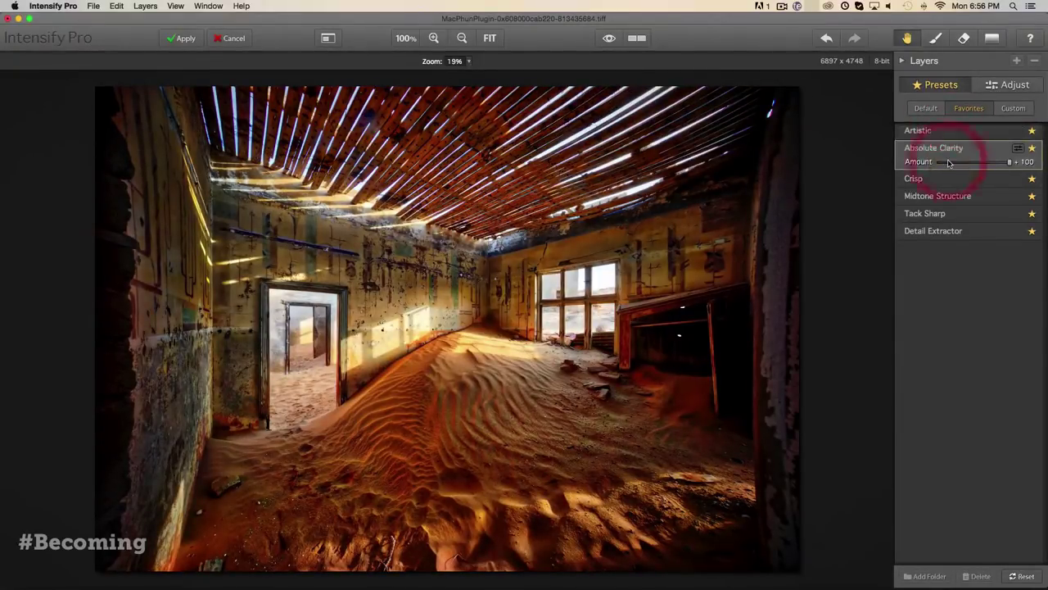
left_click(938, 180)
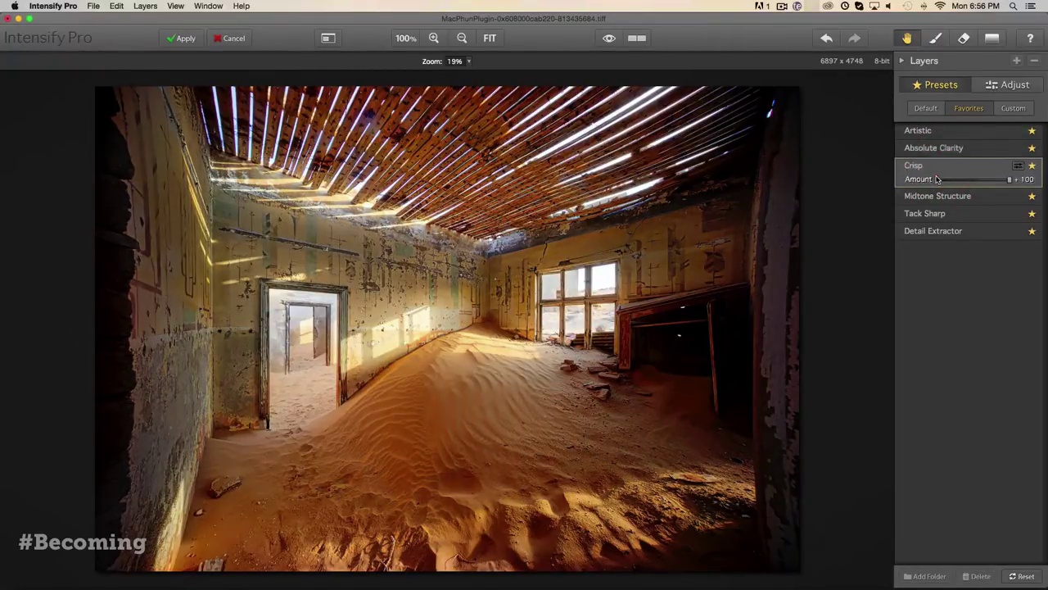
left_click(995, 89)
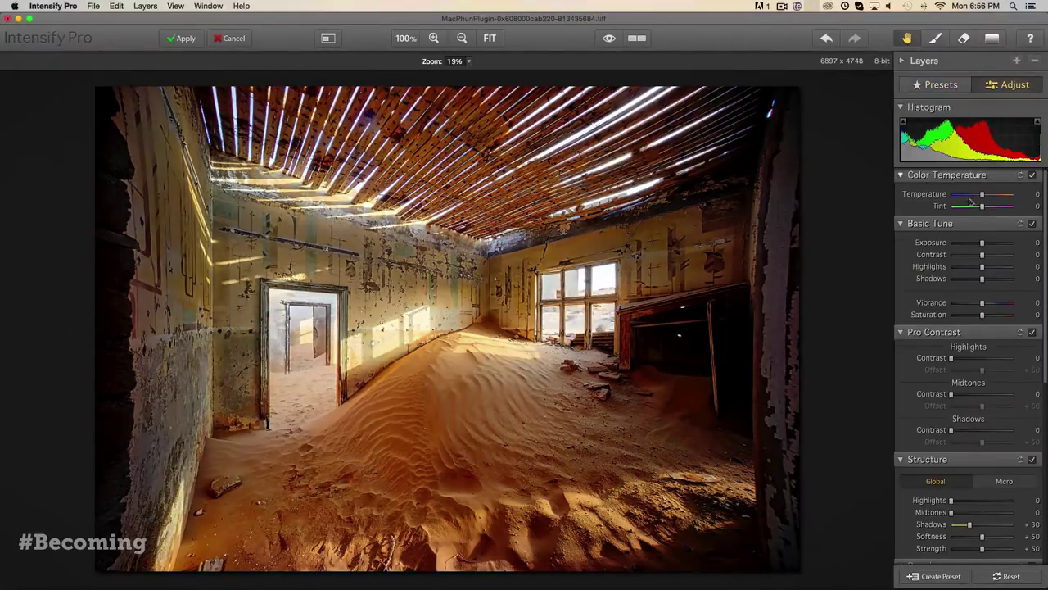
left_click(936, 85)
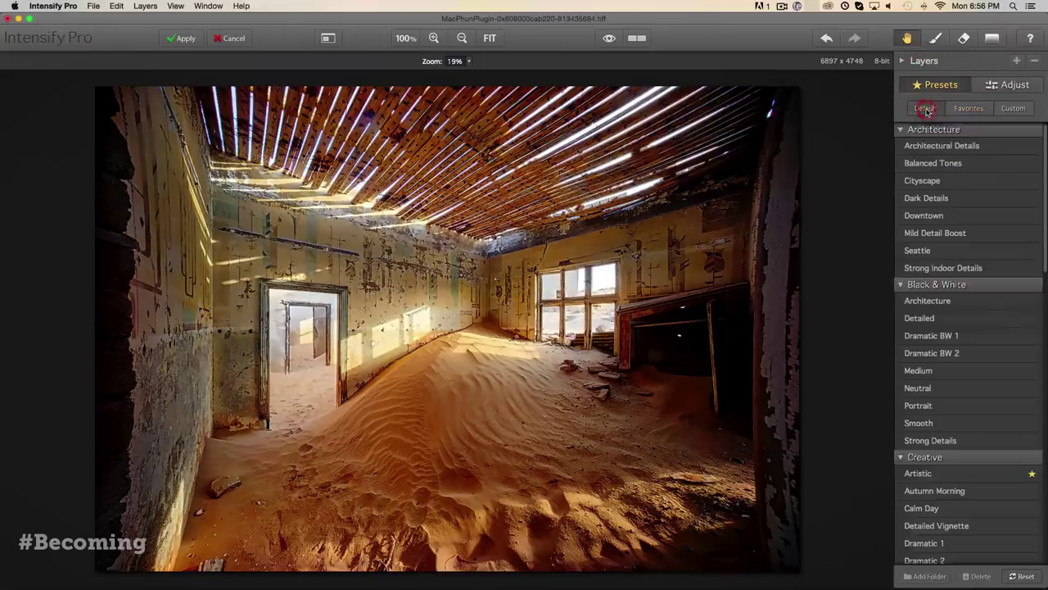
scroll(983, 322, "down", 10)
scroll(971, 204, "up", 5)
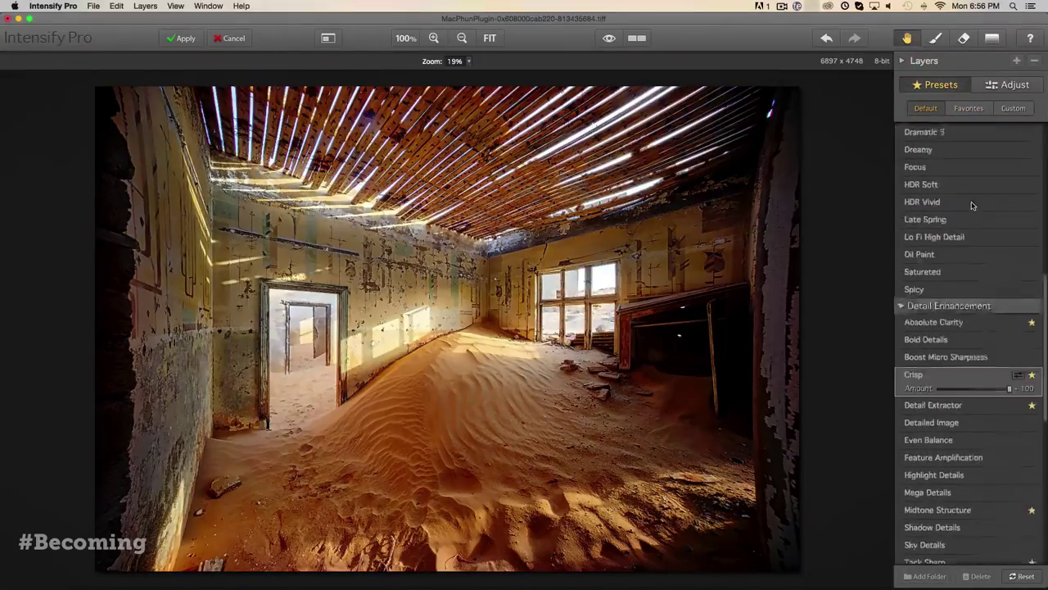
Compare Absolute Clarity with Artistic among the favorite presets and keep Artistic at an amount of +100
left_click(968, 109)
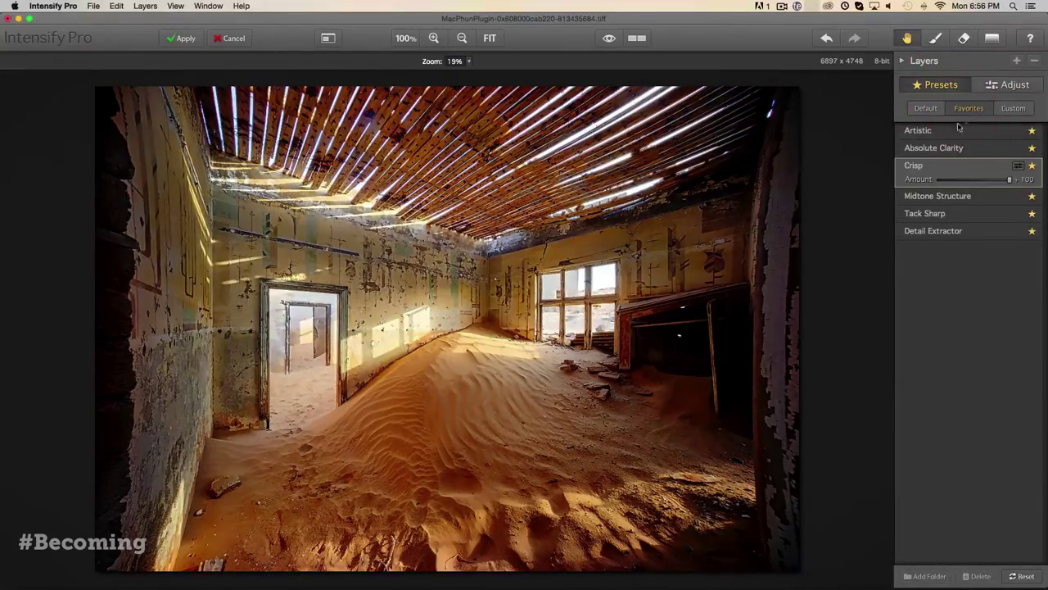
left_click(934, 149)
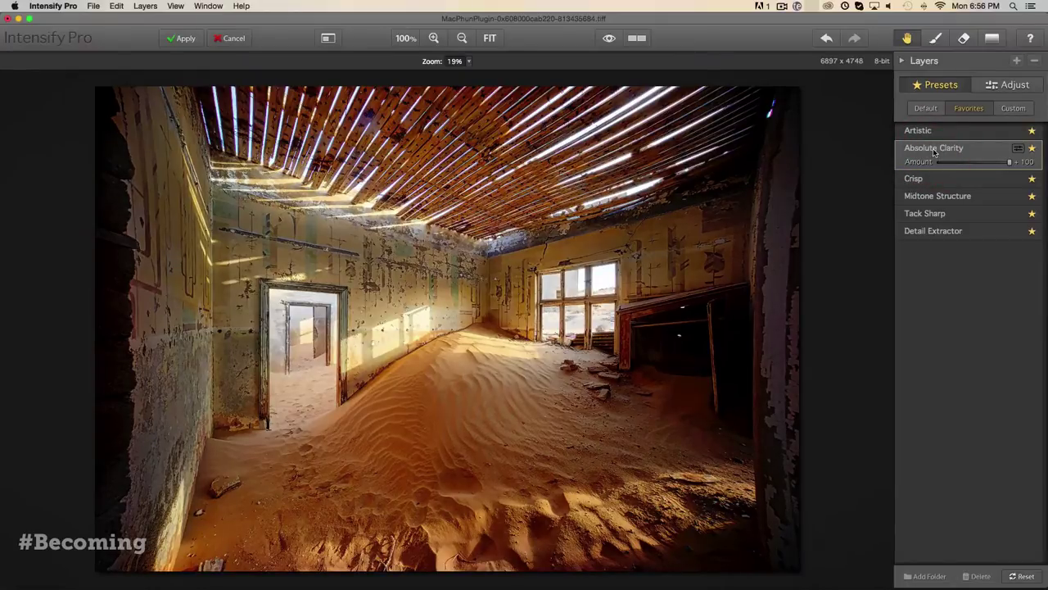
left_click(929, 131)
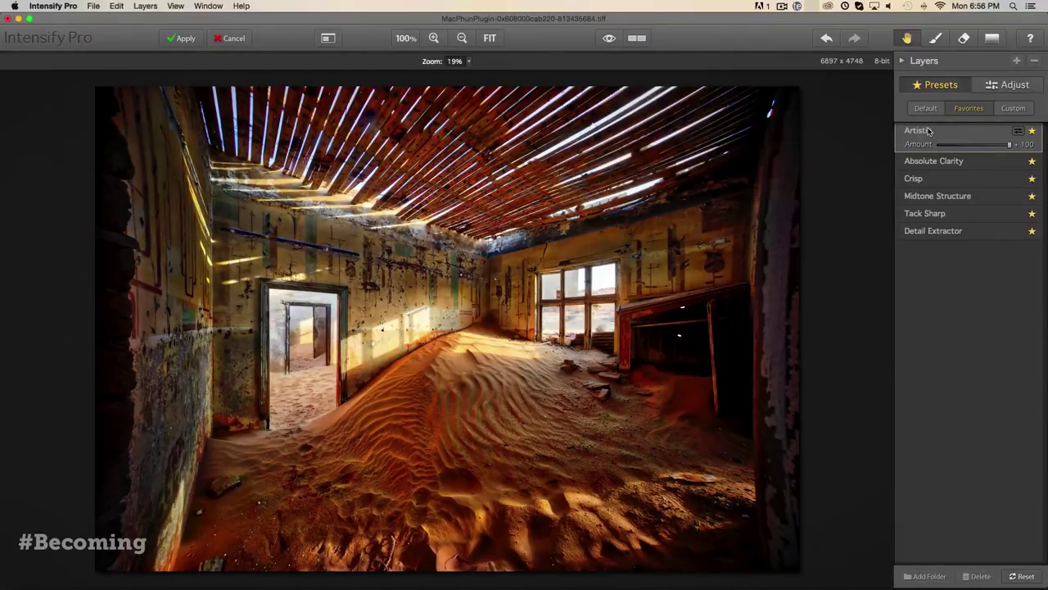
Adjust the preset's Basic Tune settings to Exposure +21 and Highlights -12
left_click(1018, 87)
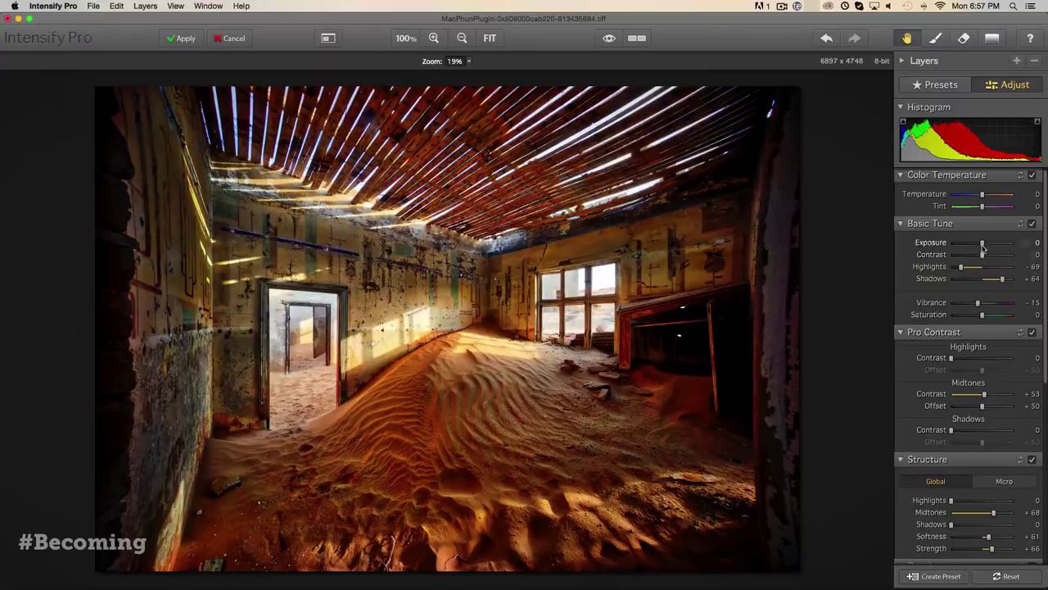
left_click_drag(918, 244, 931, 242)
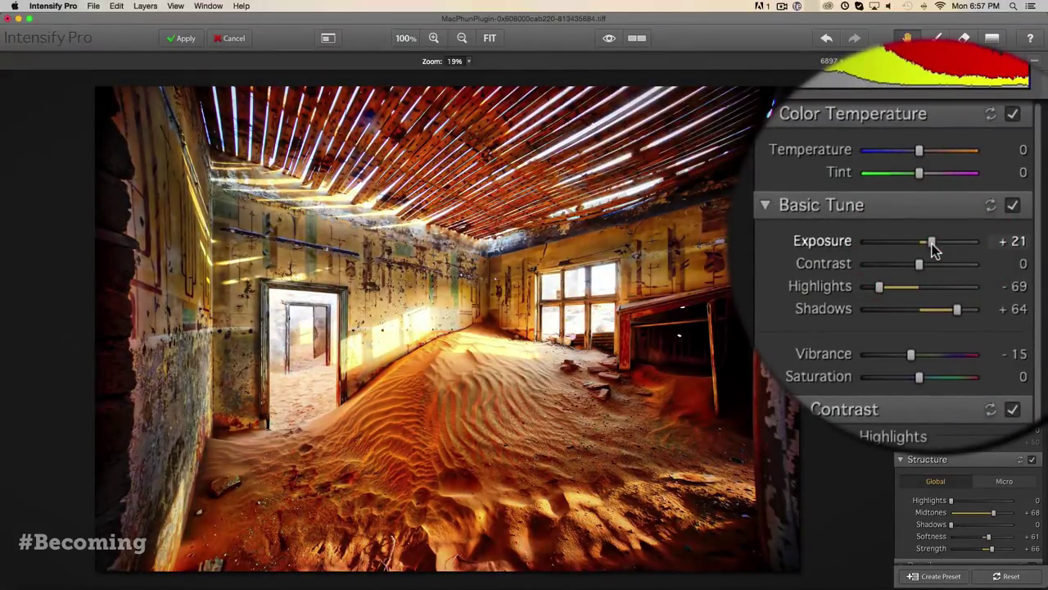
mouse_move(957, 276)
left_mouse_down()
mouse_move(913, 281)
mouse_move(971, 281)
mouse_move(953, 280)
left_mouse_up()
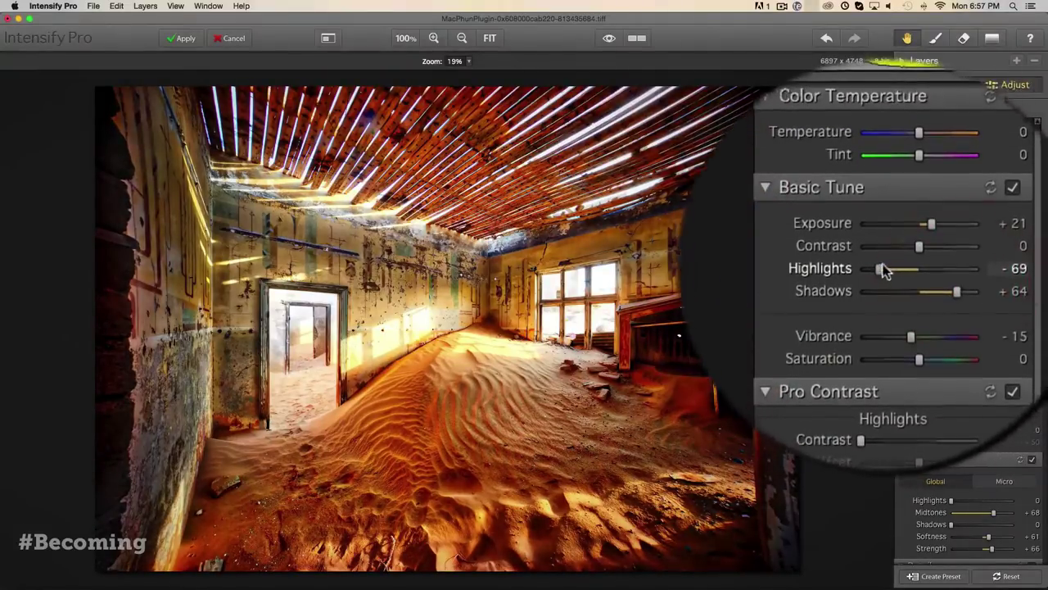
left_click_drag(882, 271, 910, 269)
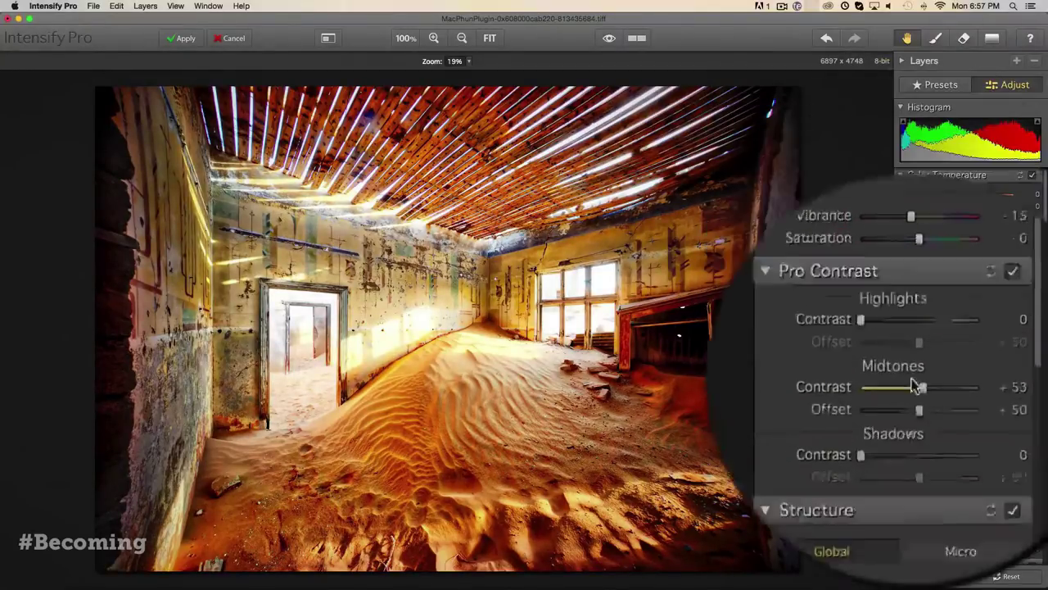
Set the Pro Contrast midtones contrast to +75 and cool the color temperature to -29
scroll(915, 386, "down", 5)
scroll(917, 379, "up", 4)
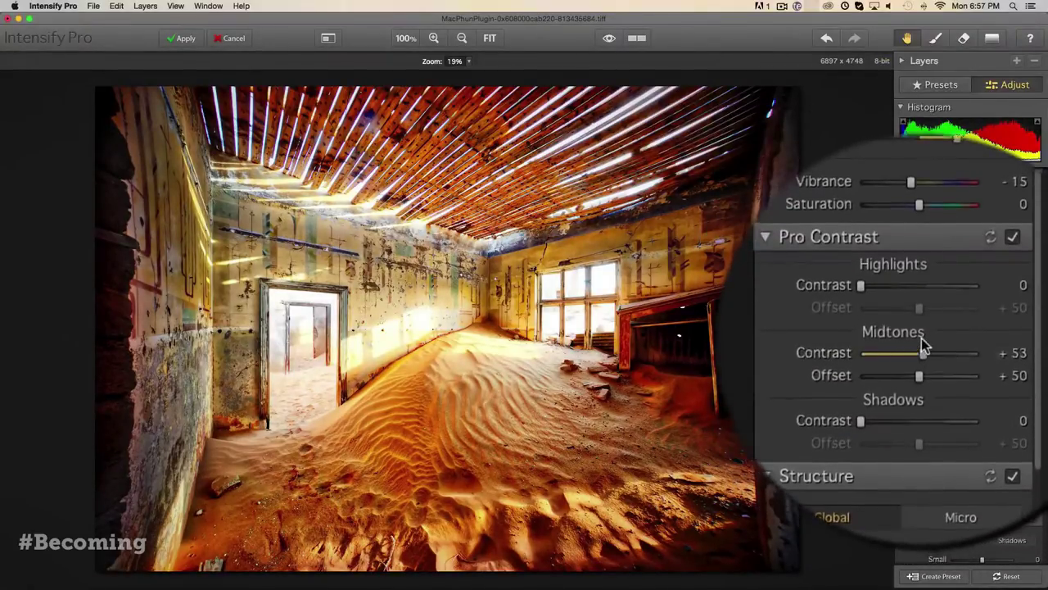
left_click_drag(923, 344, 950, 355)
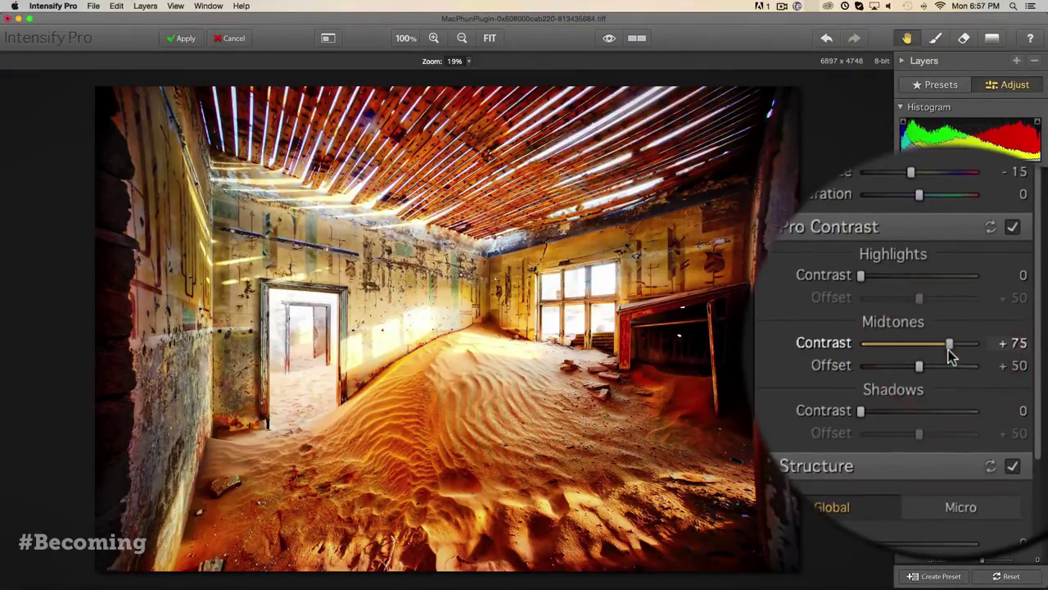
scroll(946, 356, "up", 4)
left_click_drag(923, 213, 905, 211)
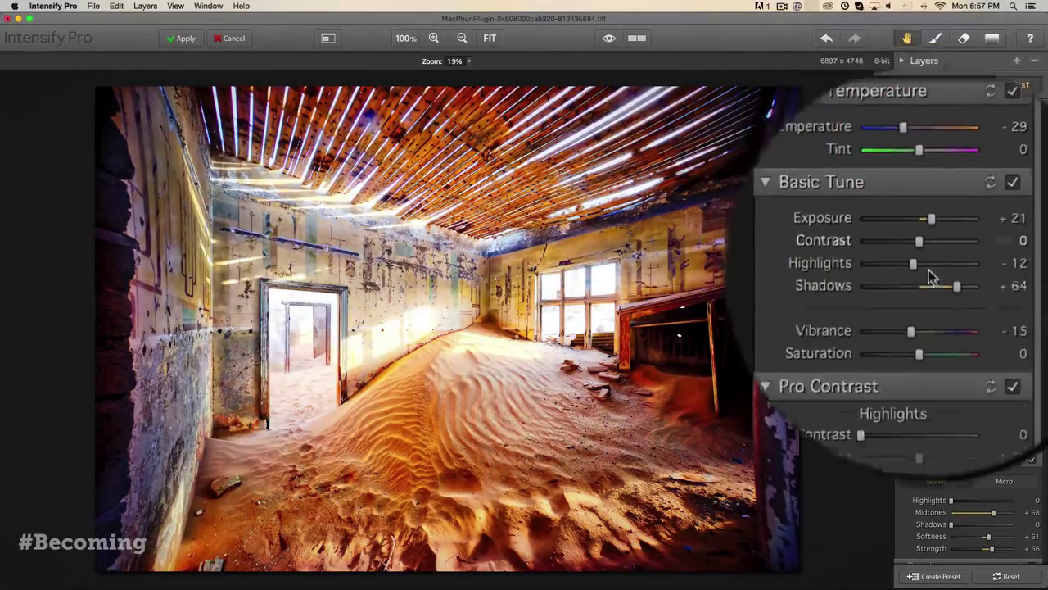
Set Exposure to +14 and Shadows to +43, and apply the Intensify Pro adjustments to the layer copy
left_click(989, 245)
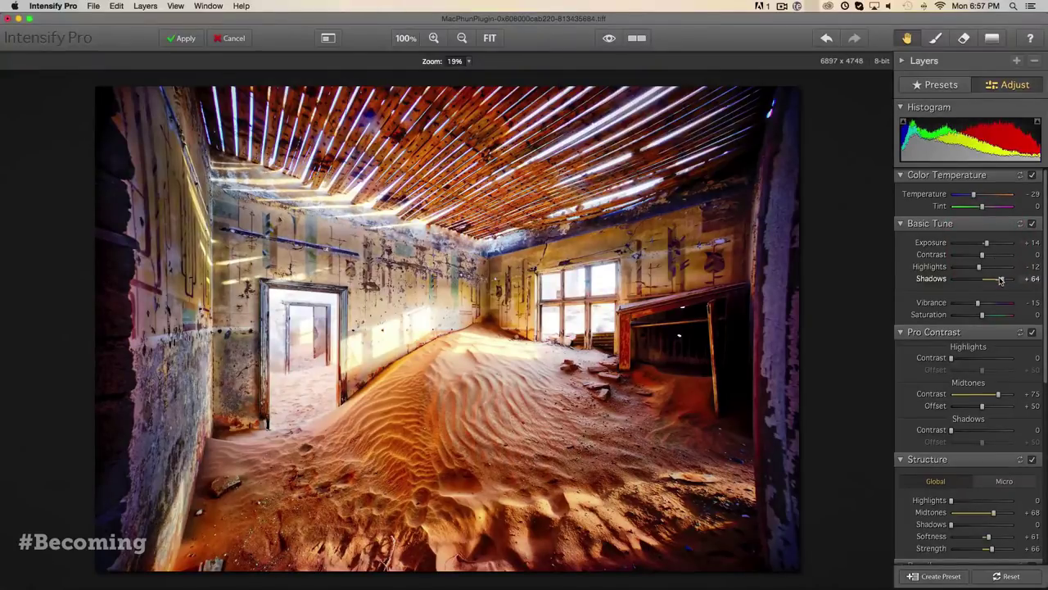
left_click(995, 280)
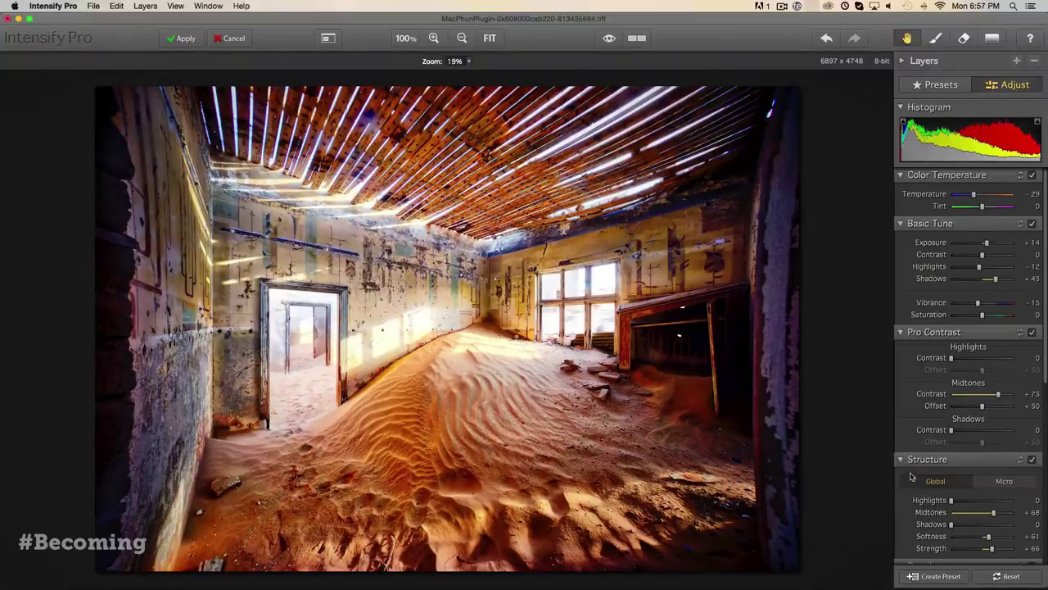
left_click(184, 39)
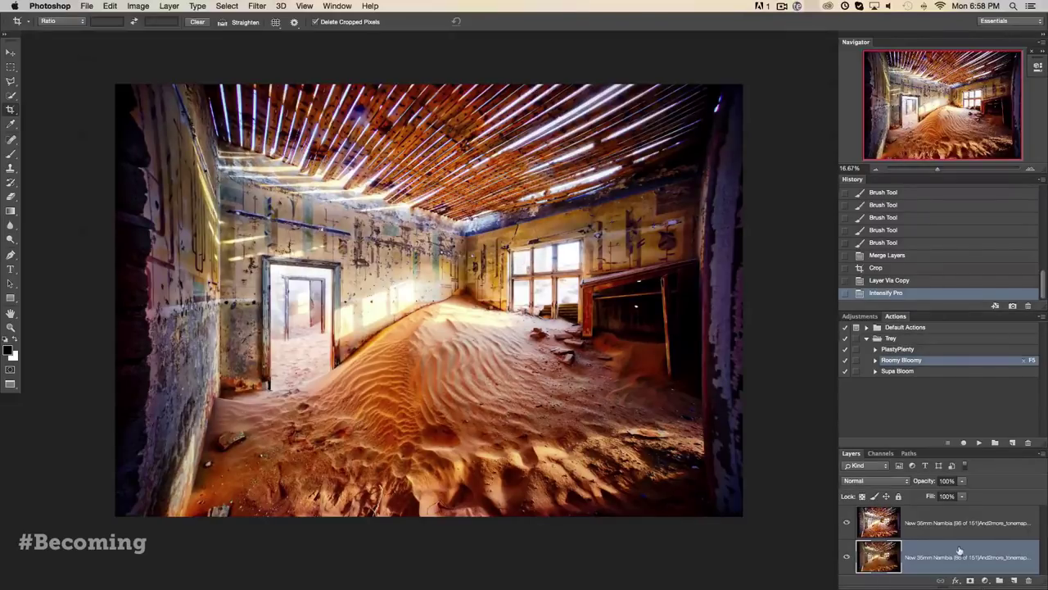
Move the unfiltered layer above the Intensify Pro layer and add a white layer mask to it
left_click_drag(927, 545, 926, 515)
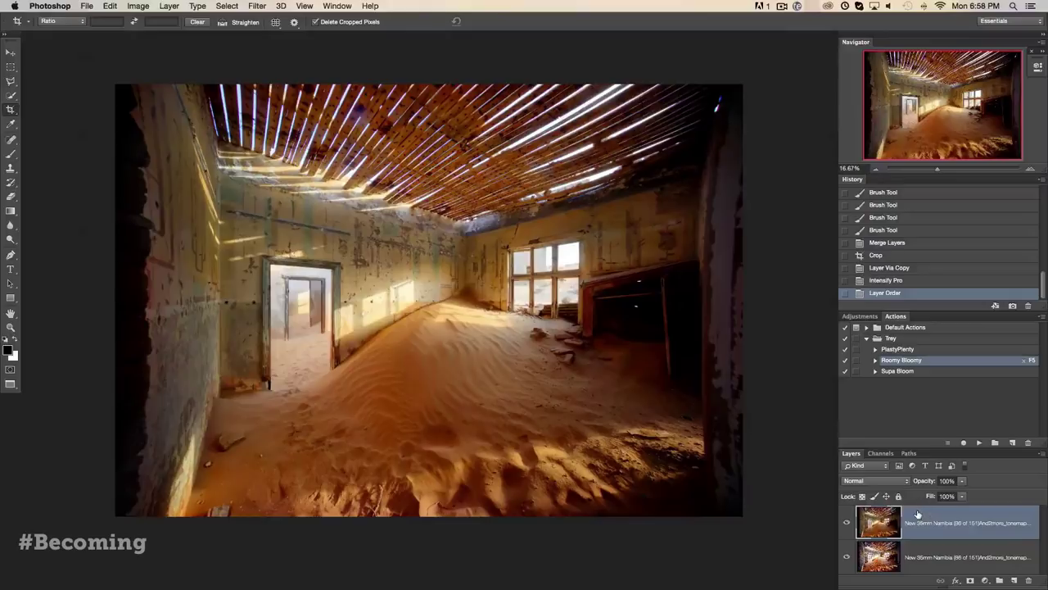
key("super+r")
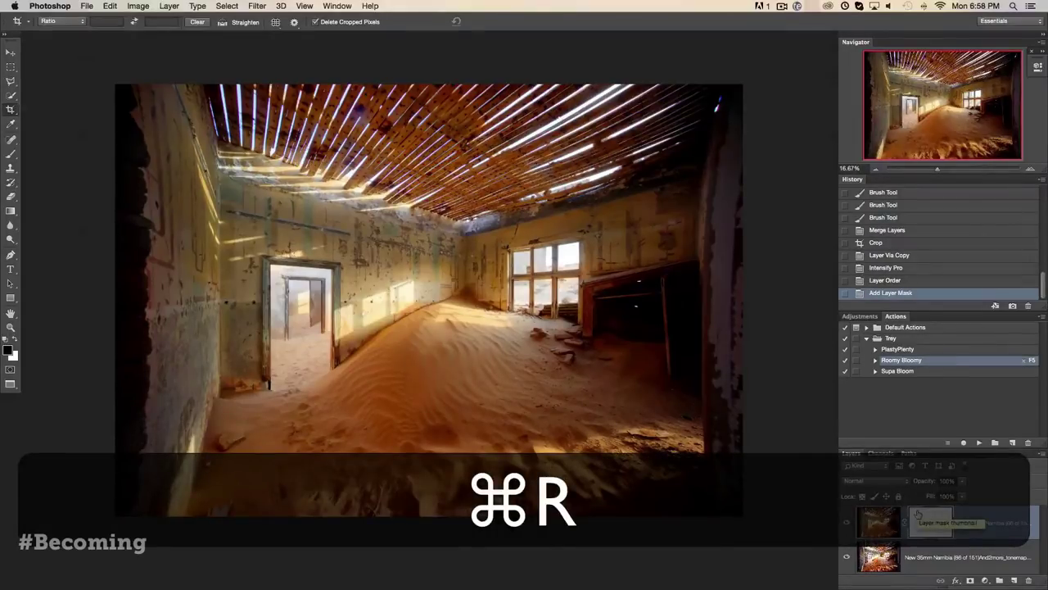
Set the brush opacity to 80% and paint black on the mask over the room's walls to reveal the Intensify Pro detail
key("b")
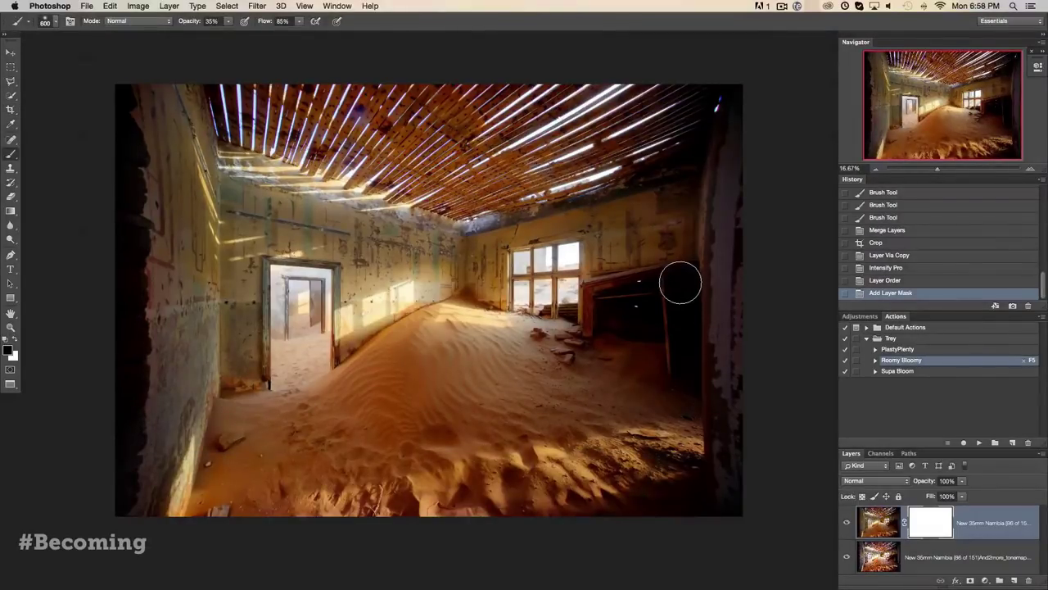
left_click_drag(189, 22, 197, 24)
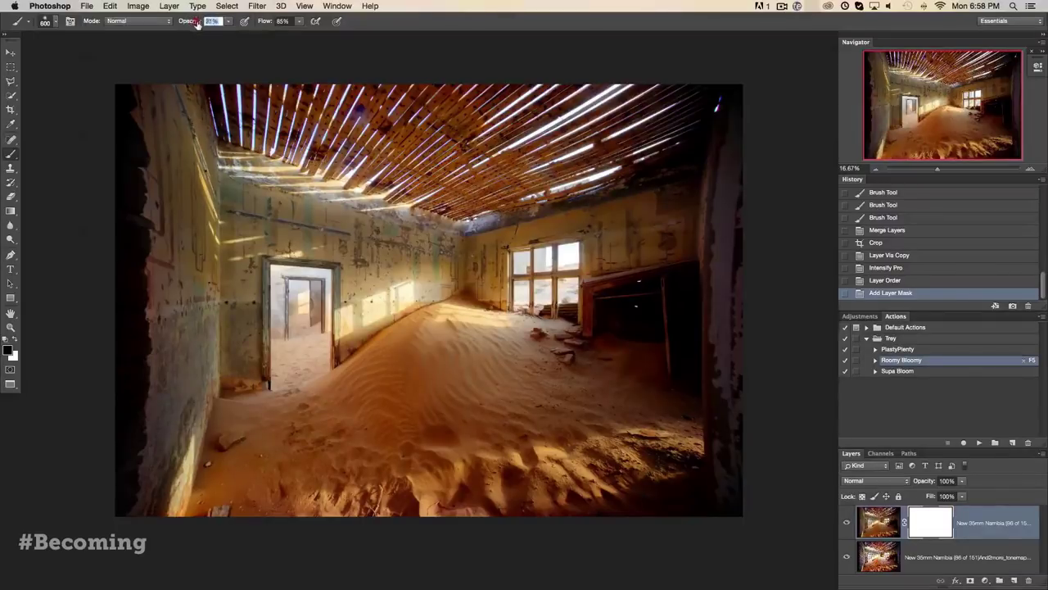
type("80")
mouse_move(237, 341)
left_mouse_down()
mouse_move(238, 205)
mouse_move(207, 349)
mouse_move(200, 215)
mouse_move(173, 368)
mouse_move(175, 469)
mouse_move(236, 292)
left_mouse_up()
mouse_move(234, 205)
left_mouse_down()
mouse_move(483, 260)
mouse_move(478, 279)
mouse_move(494, 237)
mouse_move(671, 205)
mouse_move(615, 246)
mouse_move(679, 234)
mouse_move(675, 200)
mouse_move(702, 173)
left_mouse_up()
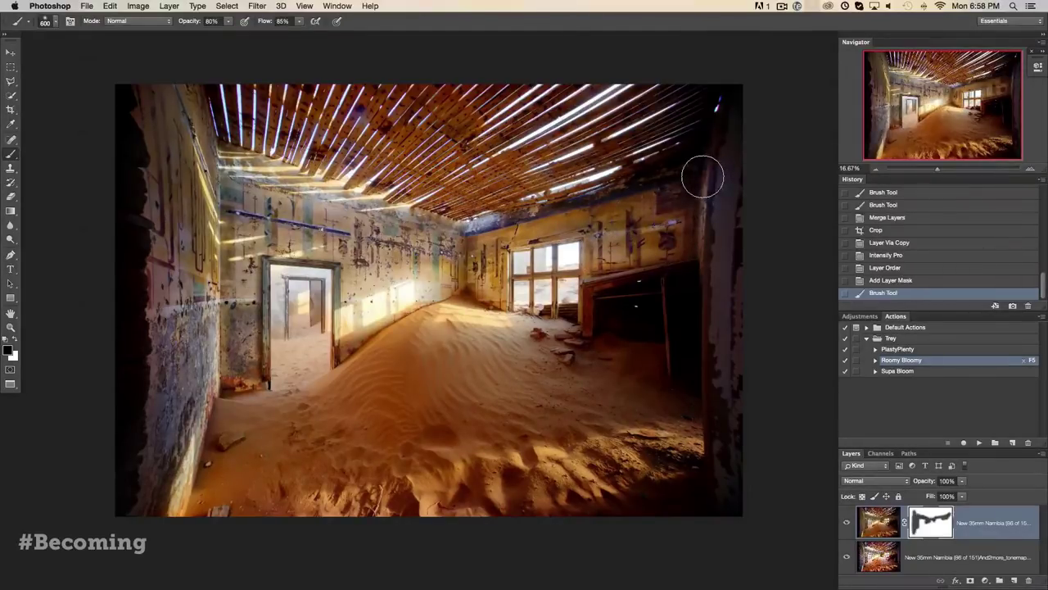
Paint black on the mask beside the window near the dark collapsed structure, and check the blend by toggling the masked layer's visibility
key("super+i")
key("super+i")
mouse_move(603, 307)
left_mouse_down()
mouse_move(630, 293)
mouse_move(611, 319)
left_mouse_up()
key("super+i")
key("super+i")
key("super+i")
key("super+i")
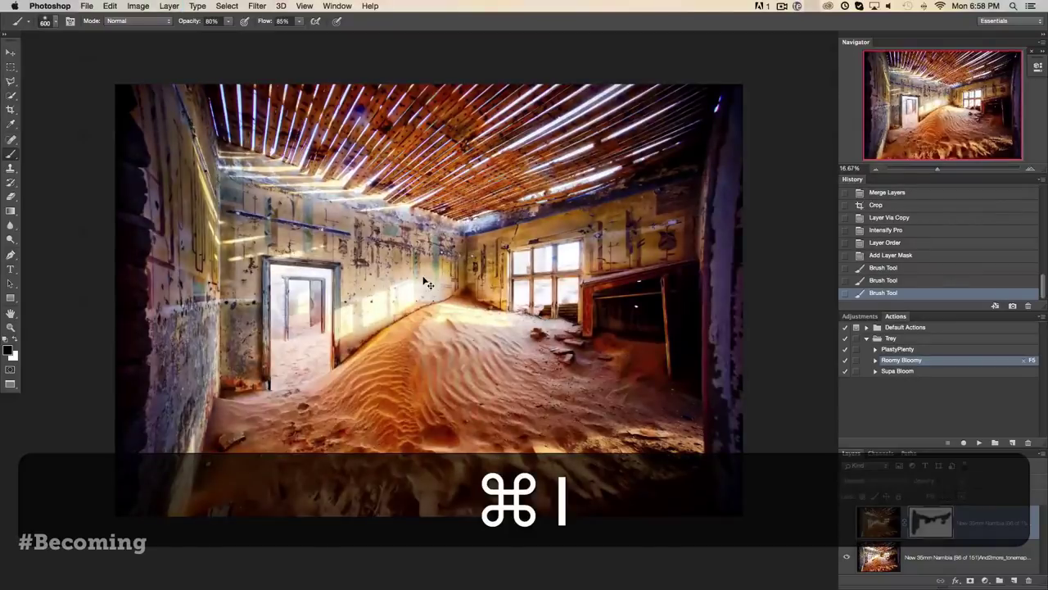
Paint black on the mask above the doorway and near the dark collapsed structure, comparing the blend with the masked layer hidden and shown
key("super+i")
key("super+i")
key("super+i")
left_click_drag(323, 278, 281, 280)
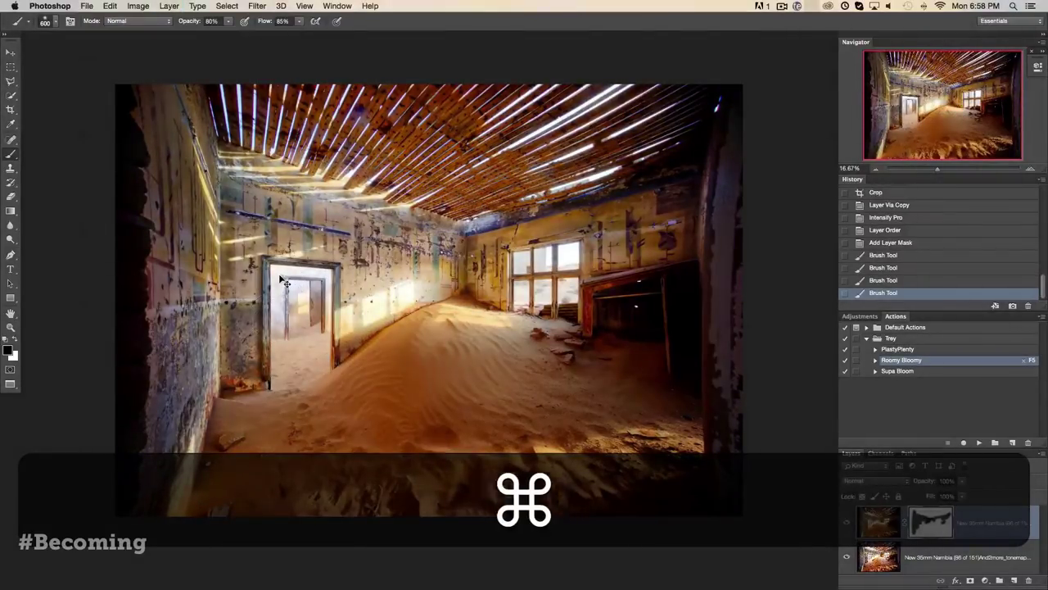
key("super+i")
key("super+i")
key("super+i")
key("super+i")
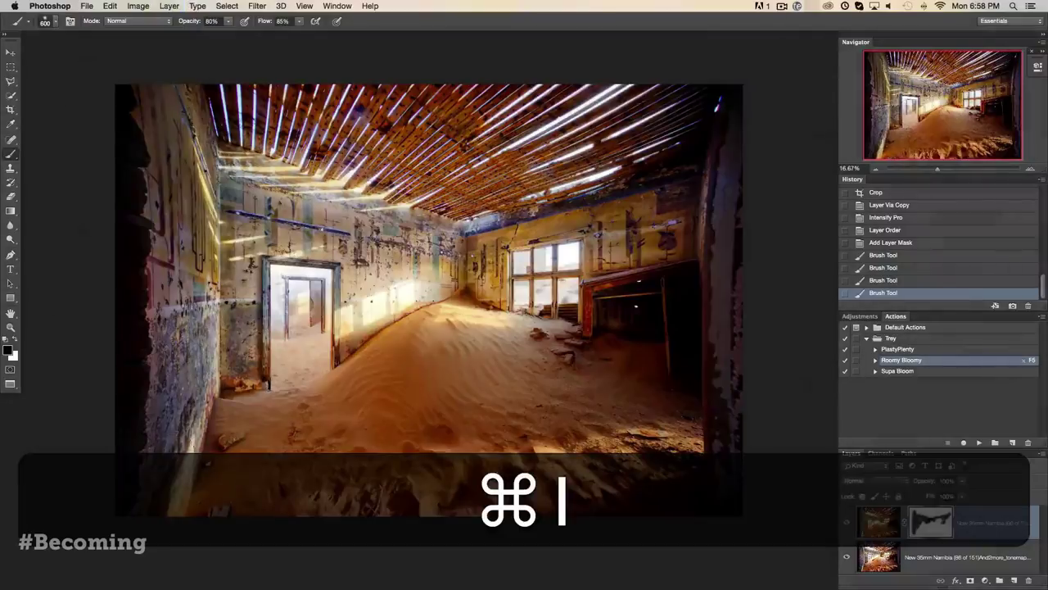
left_click(649, 343)
key("shift")
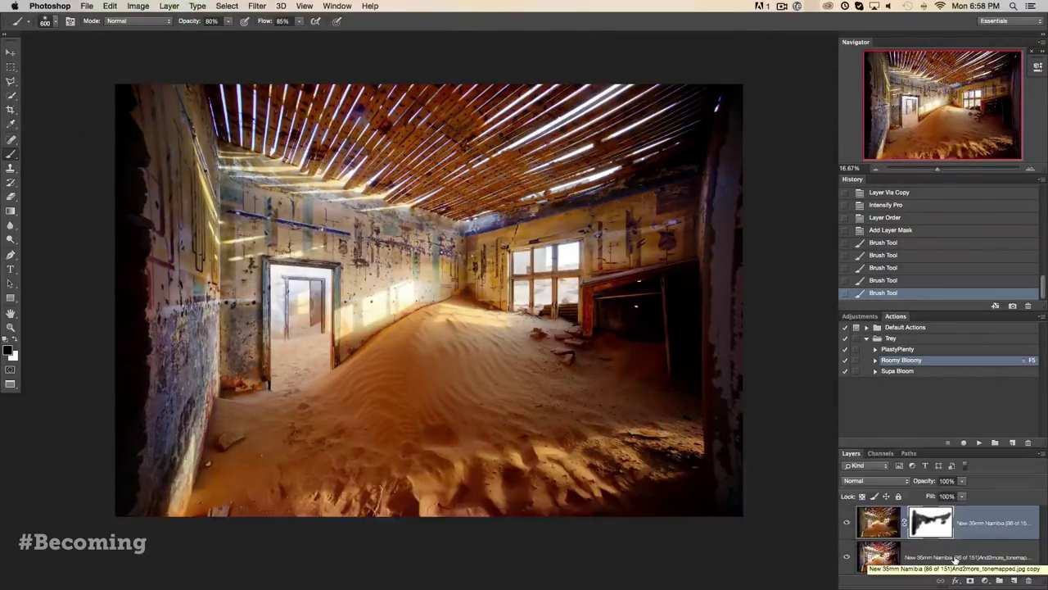
With the lower layer hidden, paint black on the mask over the missed upper end of the left wall, and merge both layers
left_click(847, 558)
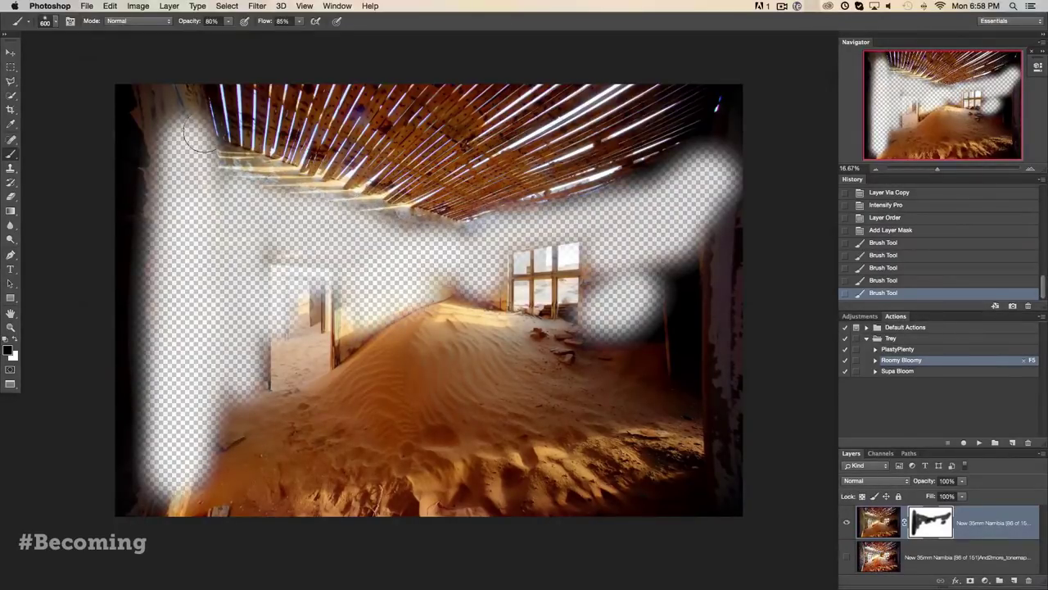
left_click_drag(184, 150, 177, 119)
left_click(177, 119)
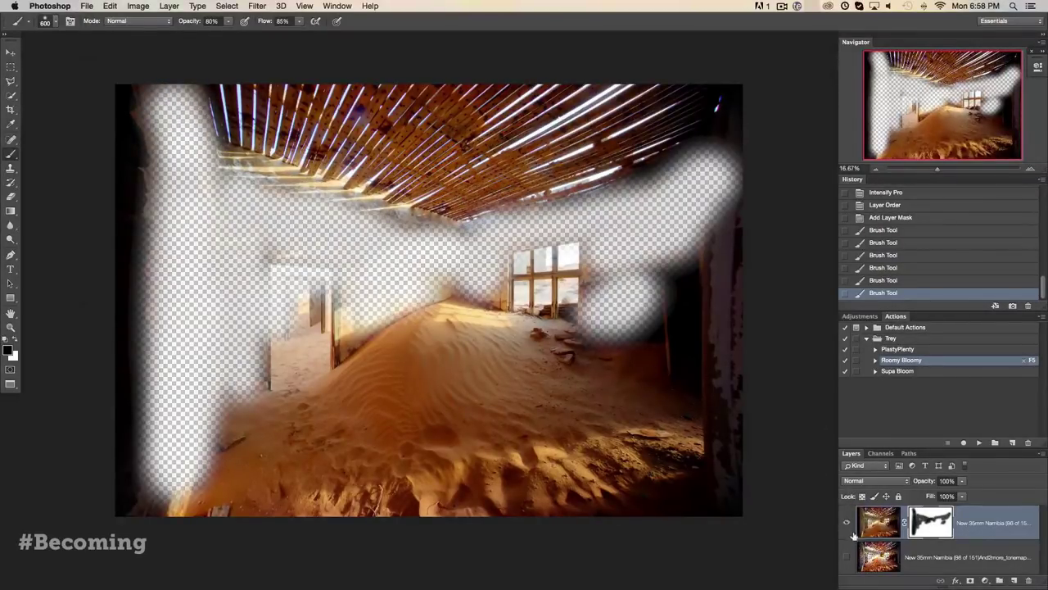
left_click(848, 556)
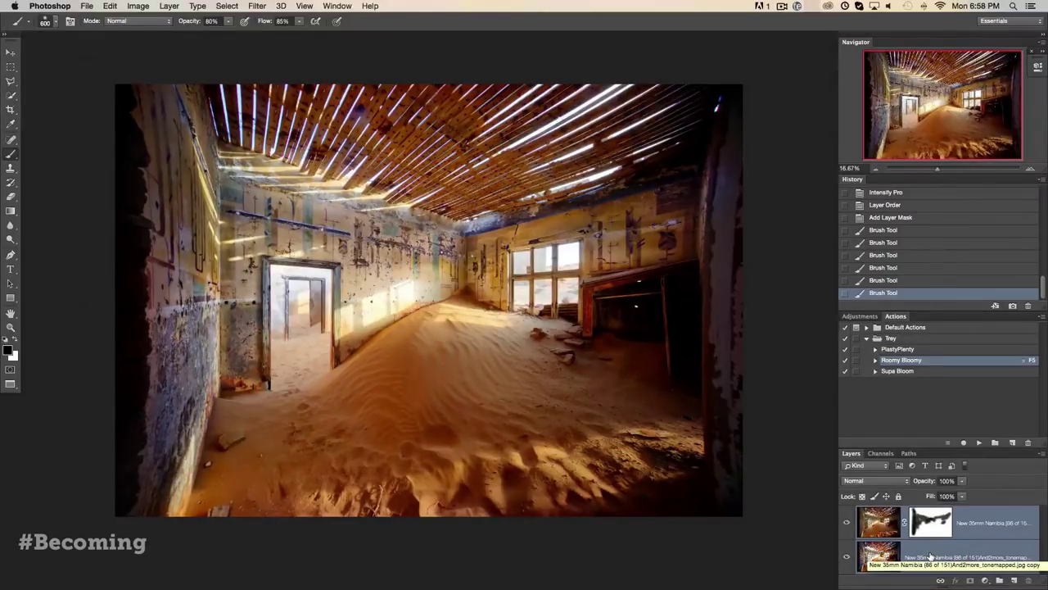
key("super+e")
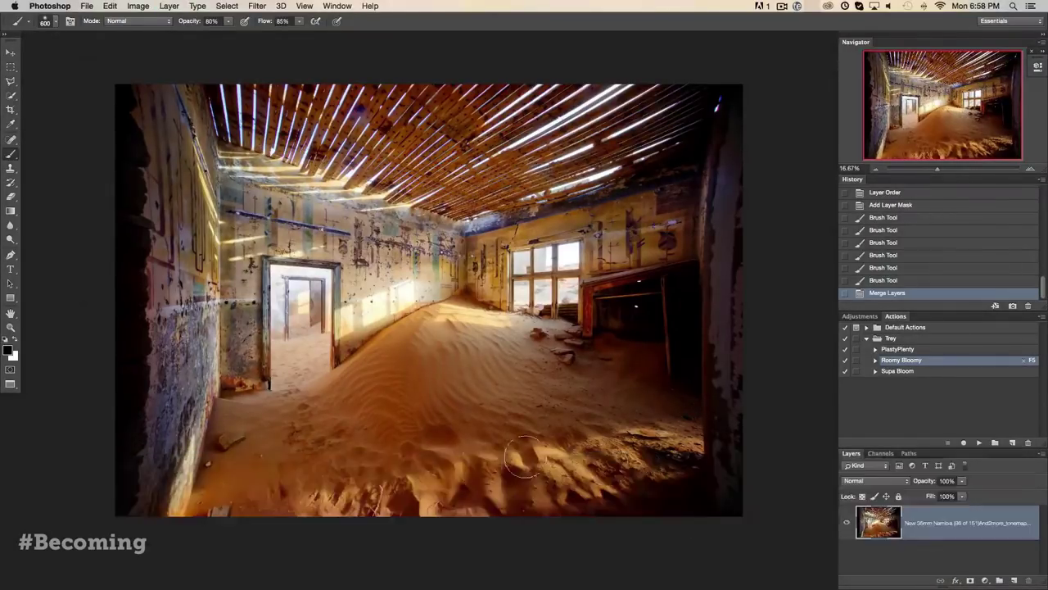
Remove the small stone, specks and piece of wood from the sand at the foot of the left wall with the Spot Healing Brush
key("z")
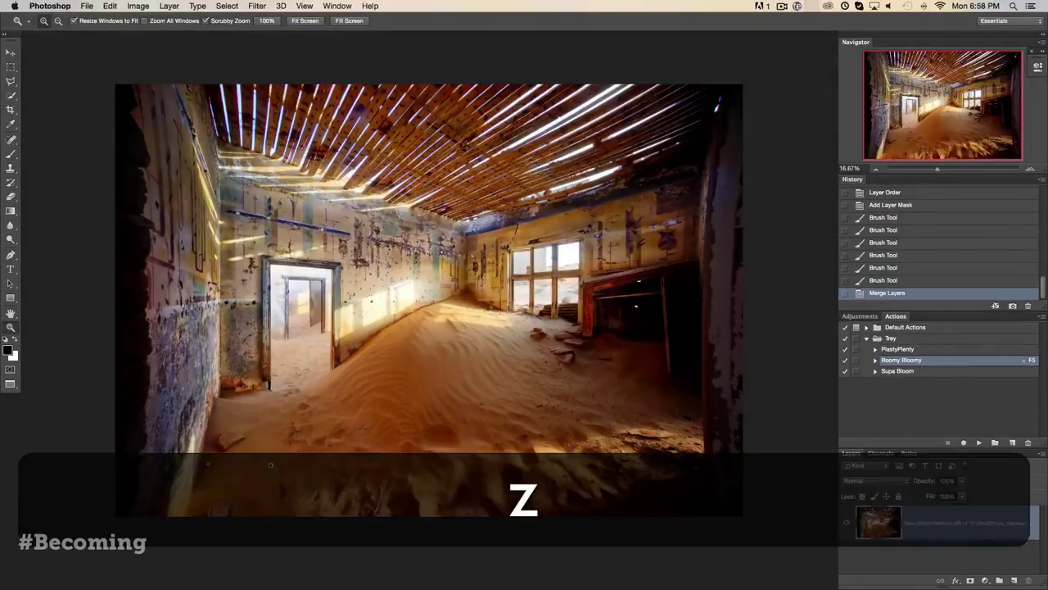
left_click_drag(270, 466, 270, 466)
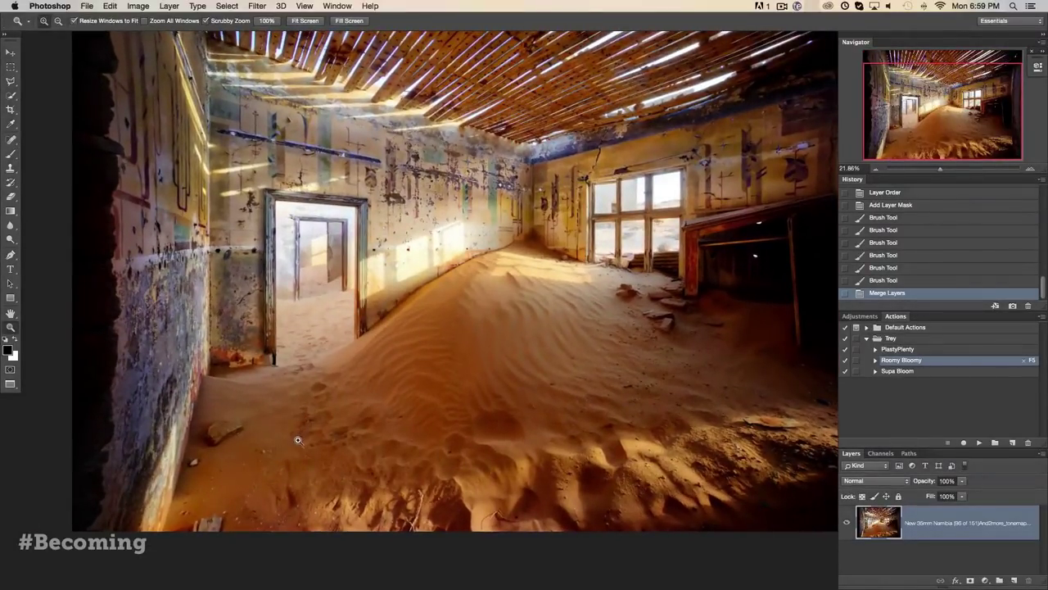
key("g")
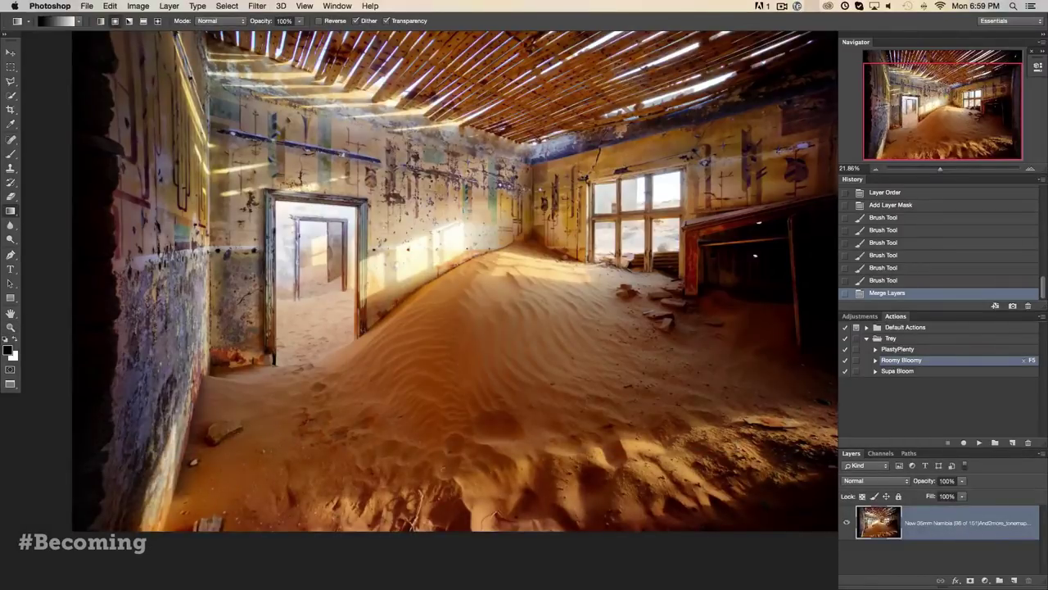
key("j")
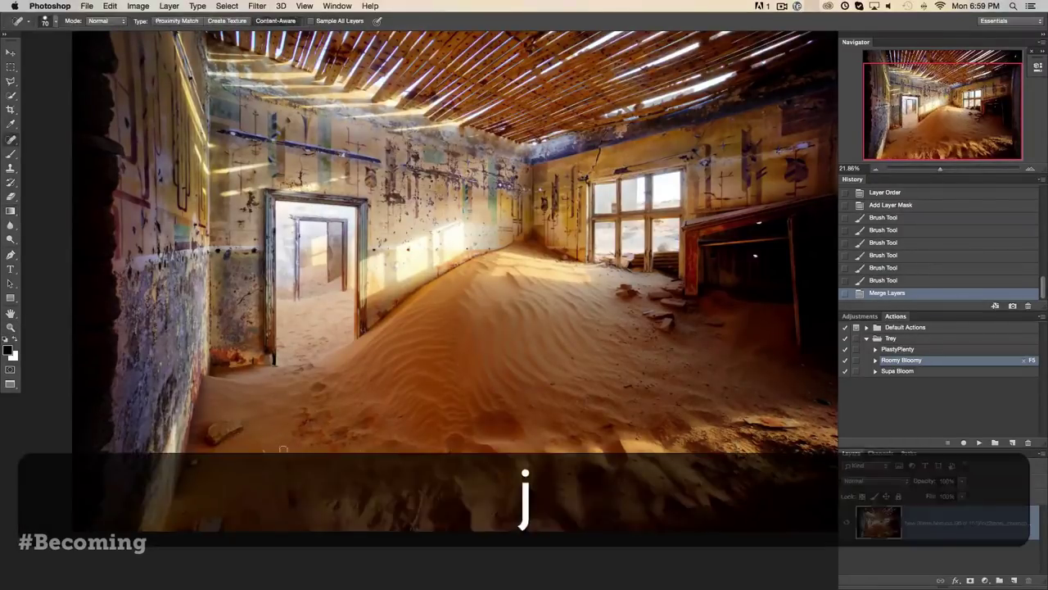
left_click_drag(196, 459, 200, 470)
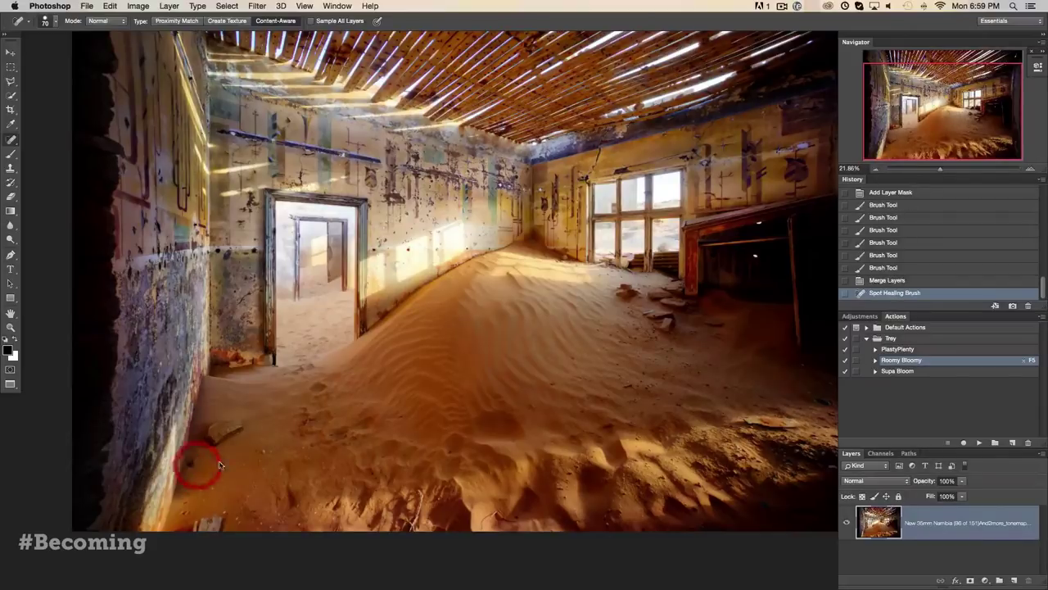
left_click(264, 452)
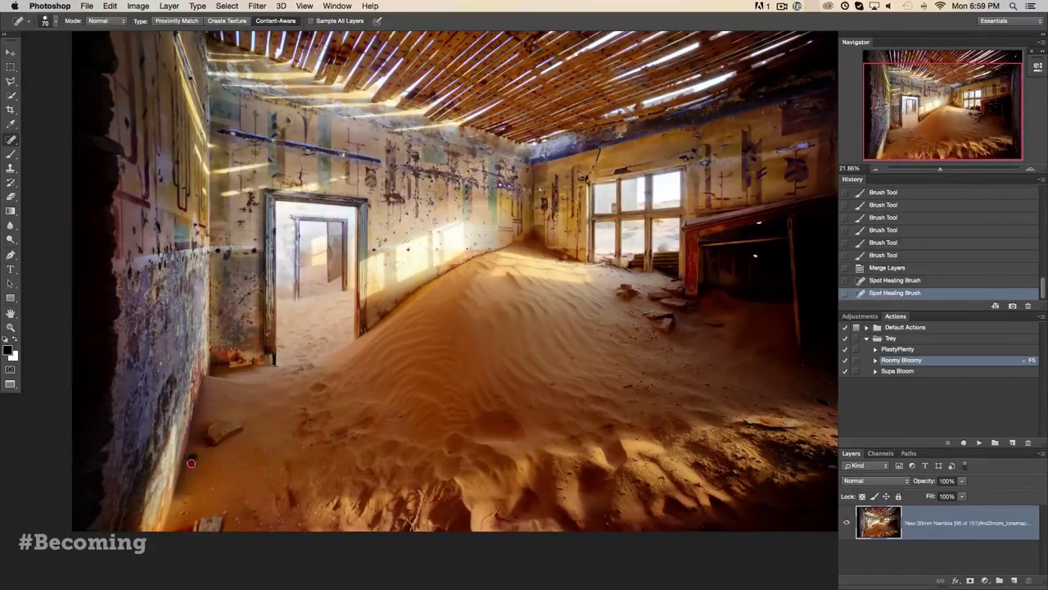
left_click(192, 460)
left_click_drag(192, 459, 181, 479)
left_click(210, 477)
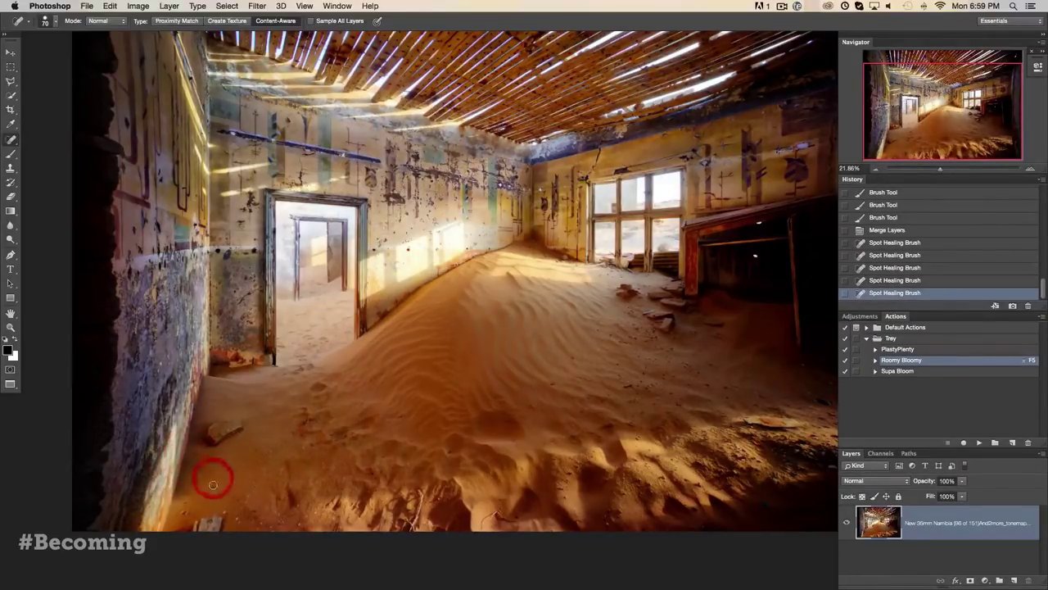
left_click(213, 491)
left_click_drag(206, 523, 212, 516)
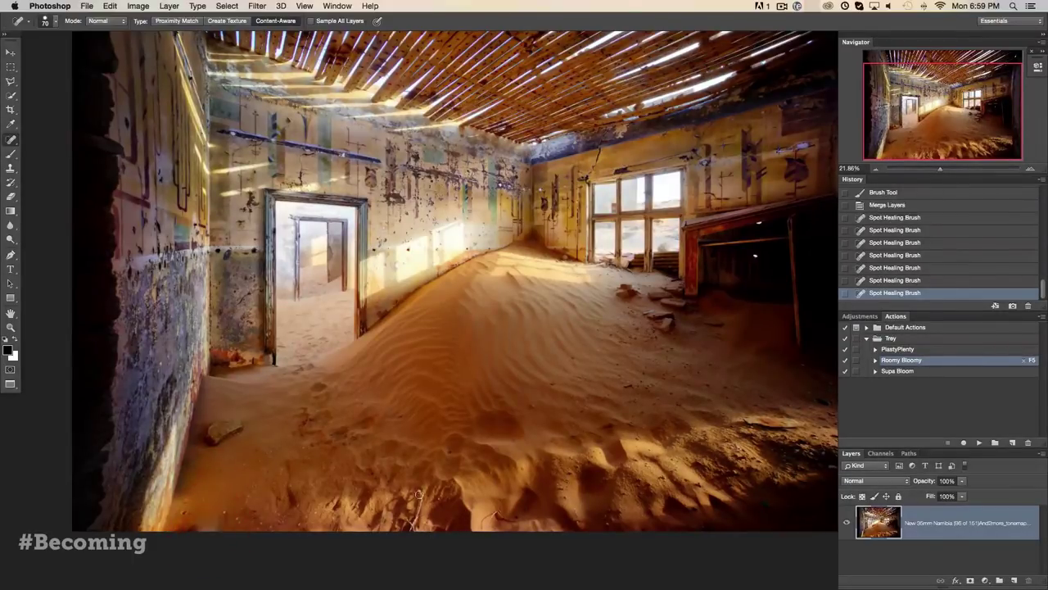
Heal away the twigs and dark debris along the front edge of the sand and up toward the dune's right side
left_click_drag(412, 528, 413, 524)
mouse_move(485, 521)
left_mouse_down()
mouse_move(521, 519)
mouse_move(535, 500)
mouse_move(577, 516)
mouse_move(568, 490)
left_mouse_up()
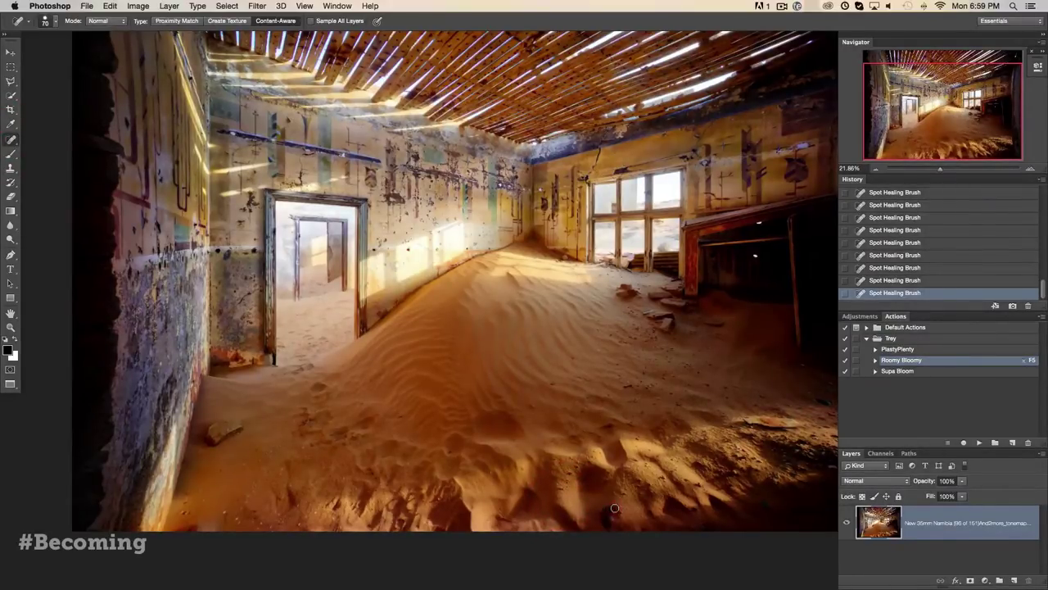
left_click_drag(614, 508, 627, 488)
left_click_drag(613, 420, 614, 421)
Heal out the specks and loose stone below the collapsed structure, and the flat debris on the sunlit sand at the right
left_click(625, 381)
left_click(599, 350)
left_click_drag(662, 319, 627, 318)
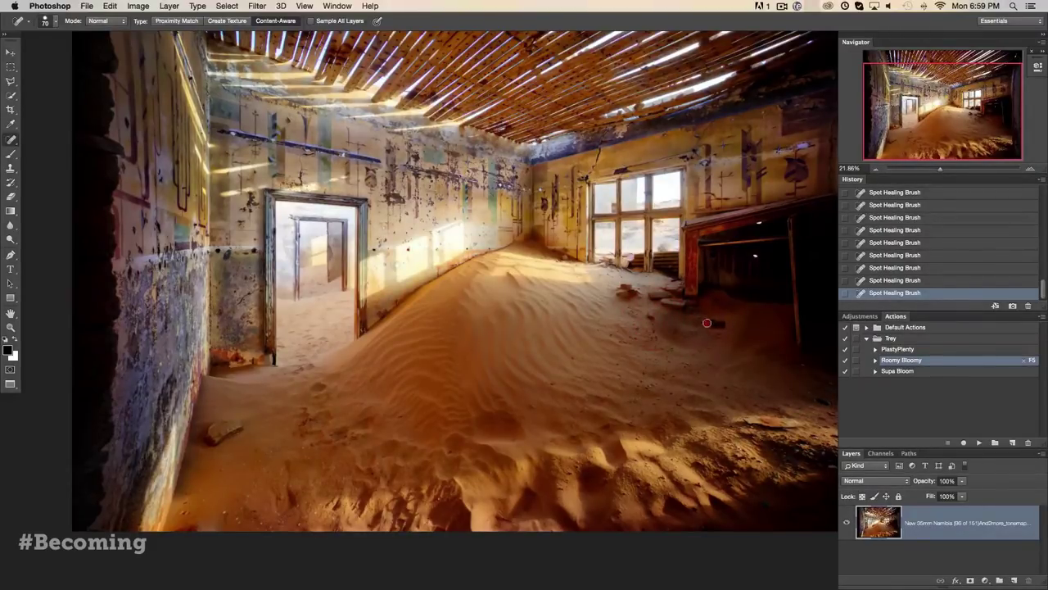
left_click_drag(723, 326, 723, 326)
mouse_move(746, 417)
left_mouse_down()
mouse_move(794, 421)
mouse_move(709, 464)
mouse_move(665, 467)
left_mouse_up()
Heal the bright spots inside and on the edge of the dark collapsed structure beside the window
key("space")
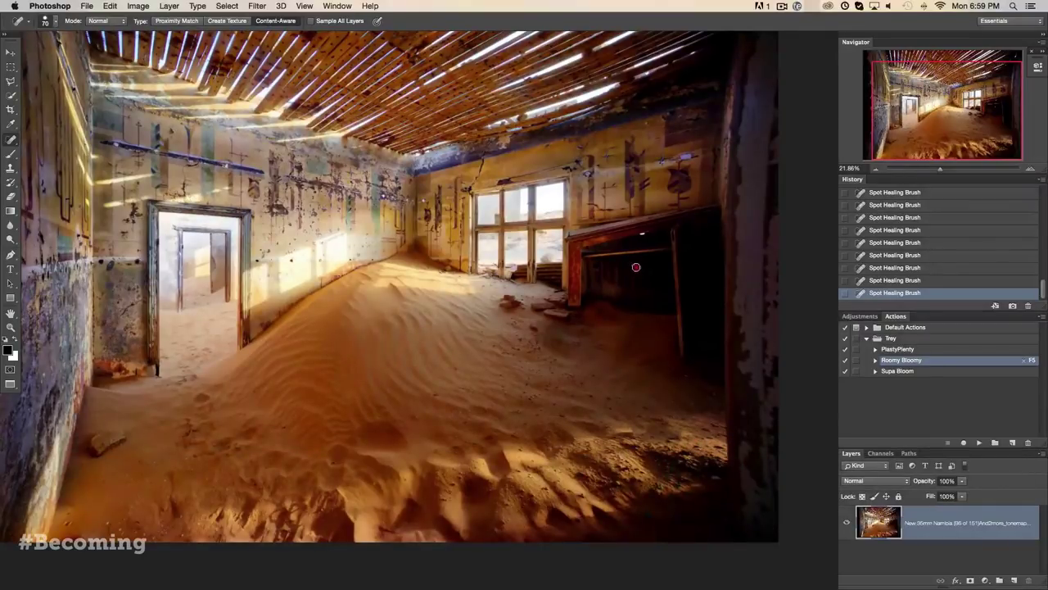
left_click(640, 234)
key("space")
left_click_drag(636, 295, 664, 288)
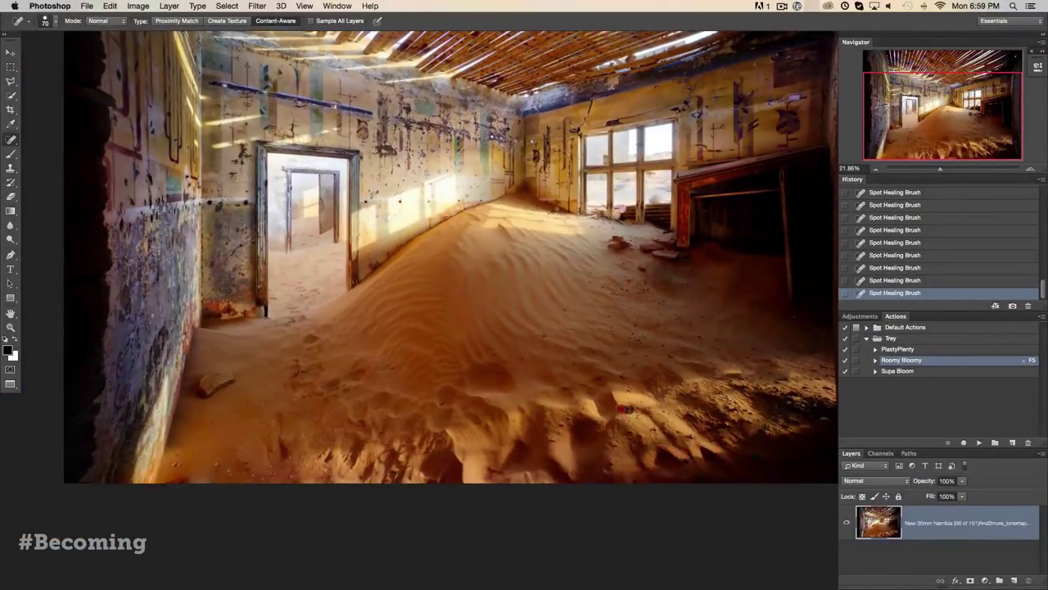
Spot-heal the remaining small specks in the foreground sand near the left wall and the rock
key("space")
left_click_drag(368, 426, 453, 434)
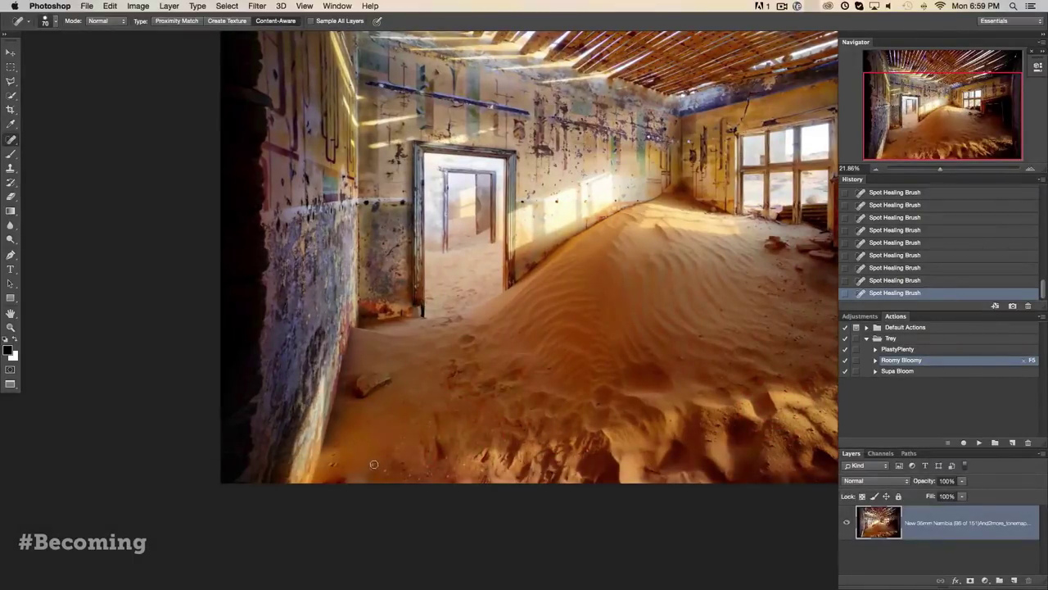
left_click(375, 465)
left_click(387, 477)
left_click(447, 480)
left_click(452, 472)
left_click(444, 454)
left_click(442, 441)
left_click(419, 403)
Fit the whole room image in view and show it full screen on a black background to inspect the result
key("z")
left_click_drag(472, 401, 304, 427)
key("space")
key("z")
left_click_drag(360, 367, 355, 396)
key("space")
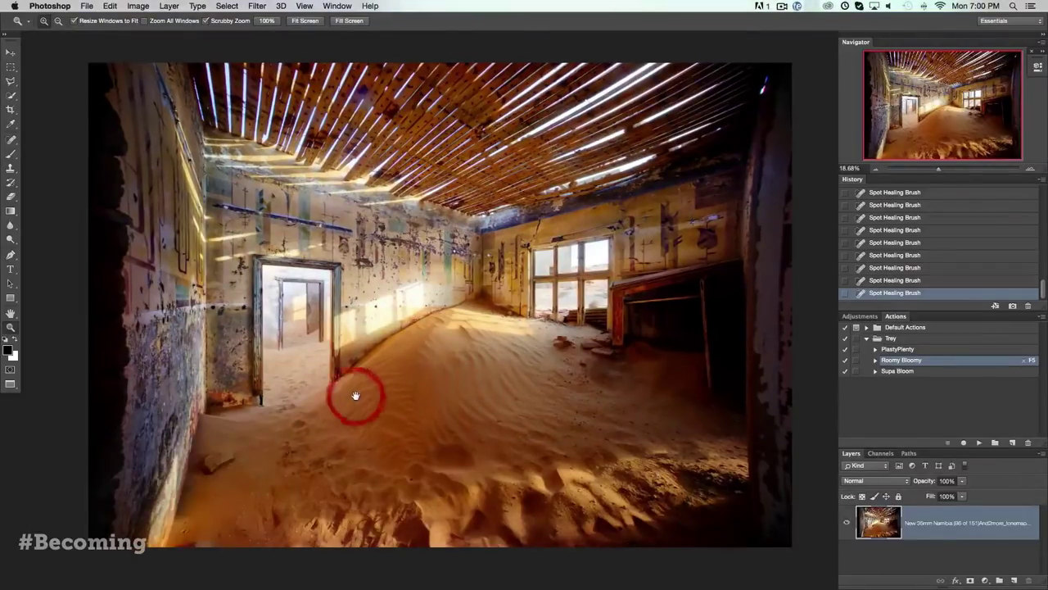
key("f")
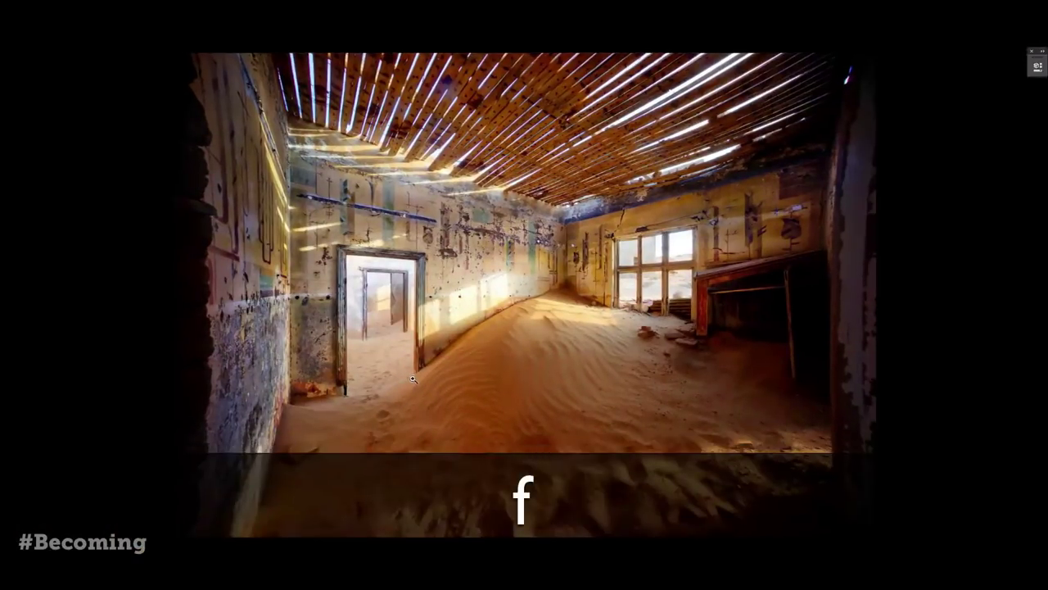
key("z")
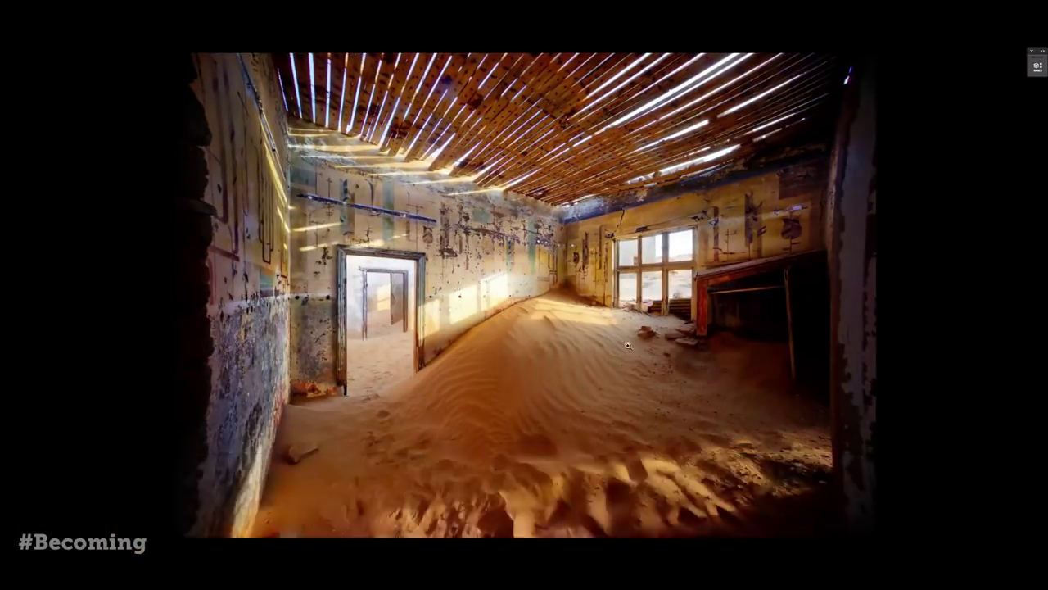
Heal the bright blue spot at the ceiling's far right corner and a blemish at the right edge of the sand
key("j")
left_click(853, 66)
left_click(853, 72)
key("space")
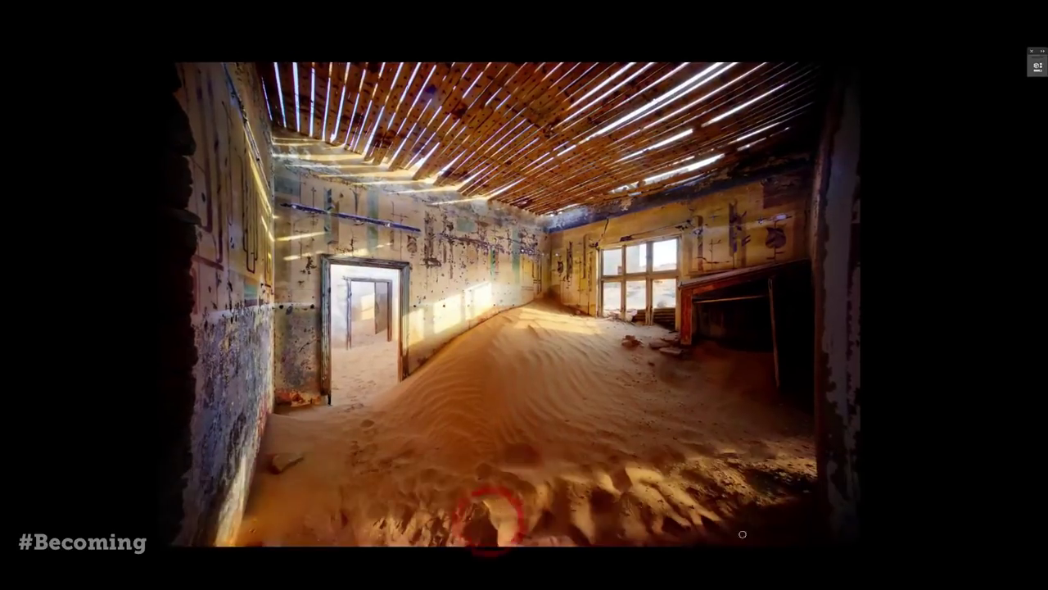
left_click(793, 427)
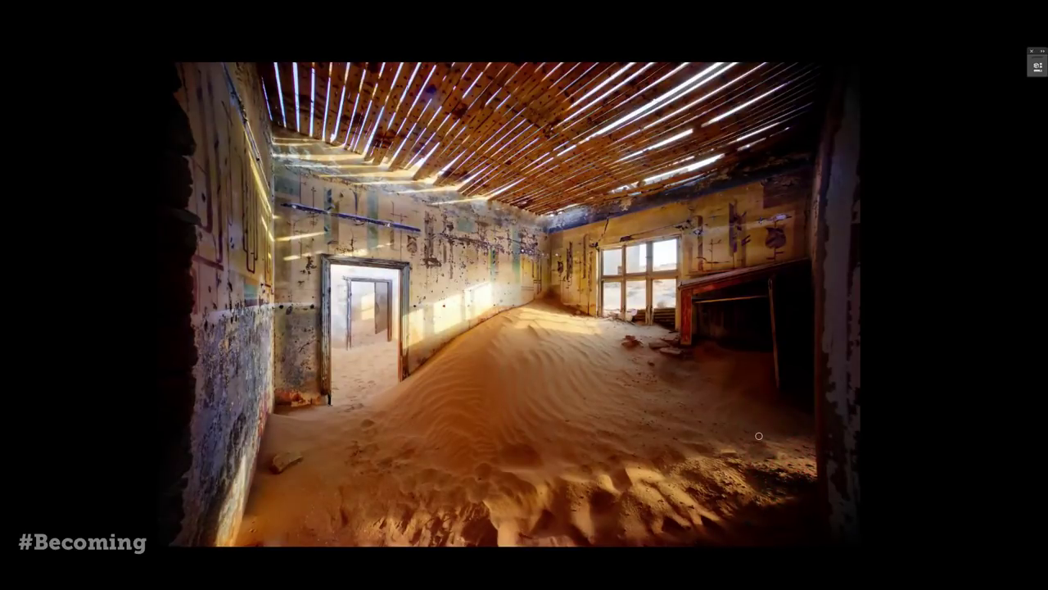
Switch to Lightroom, reset the develop settings of the New 35mm Namibia (87 of 151) raw photo, and view it full screen
key("super")
key("super+Tab")
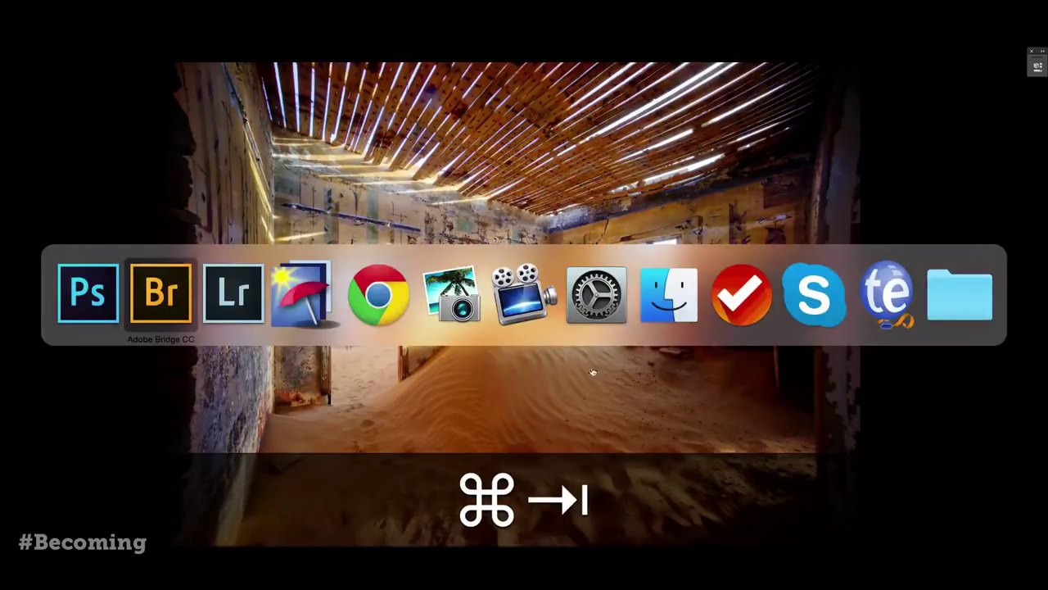
key("super+Tab")
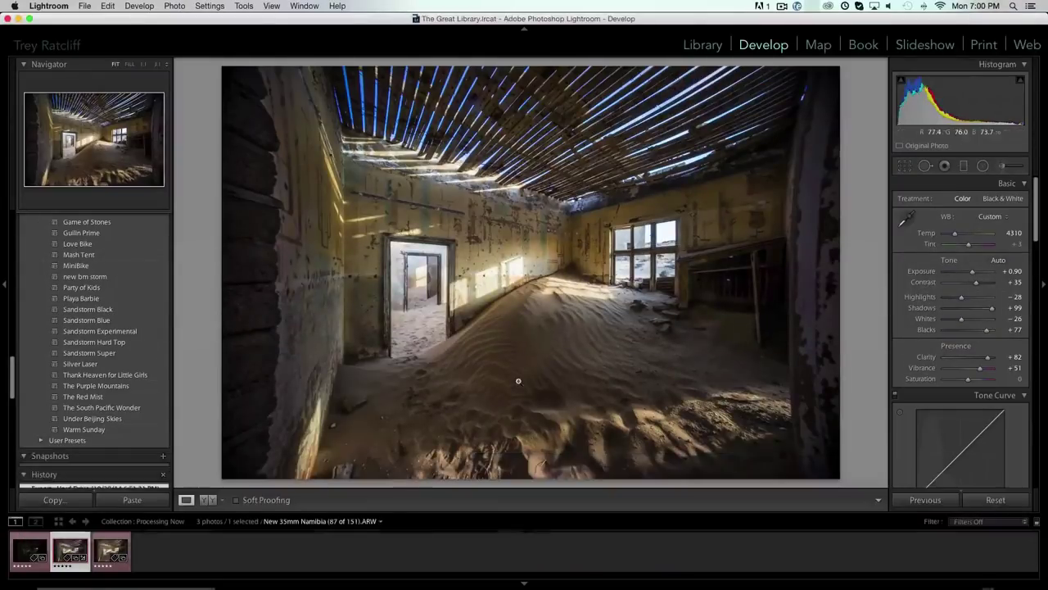
left_click(994, 500)
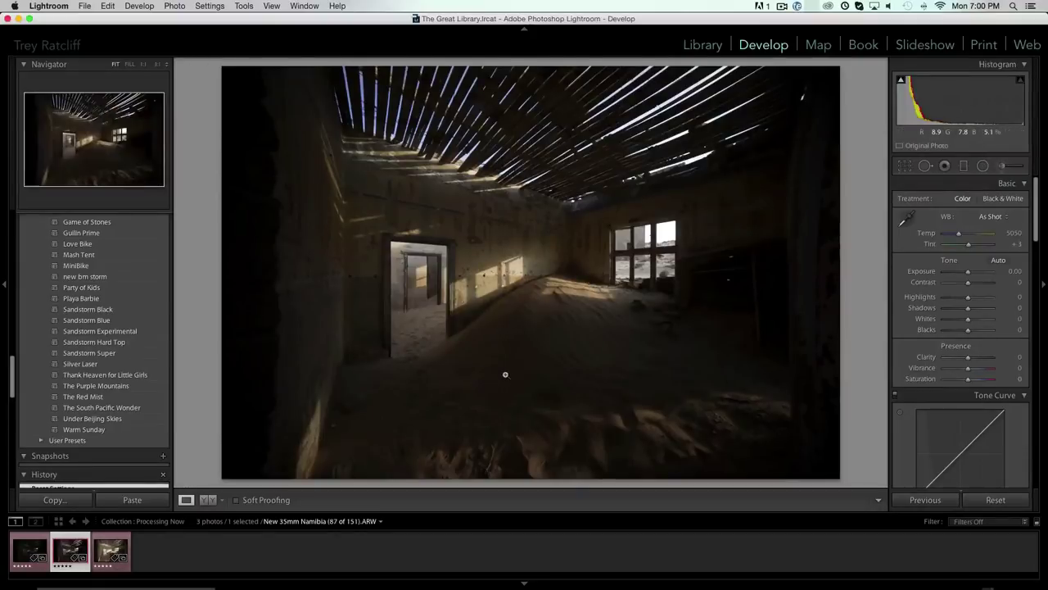
key("f")
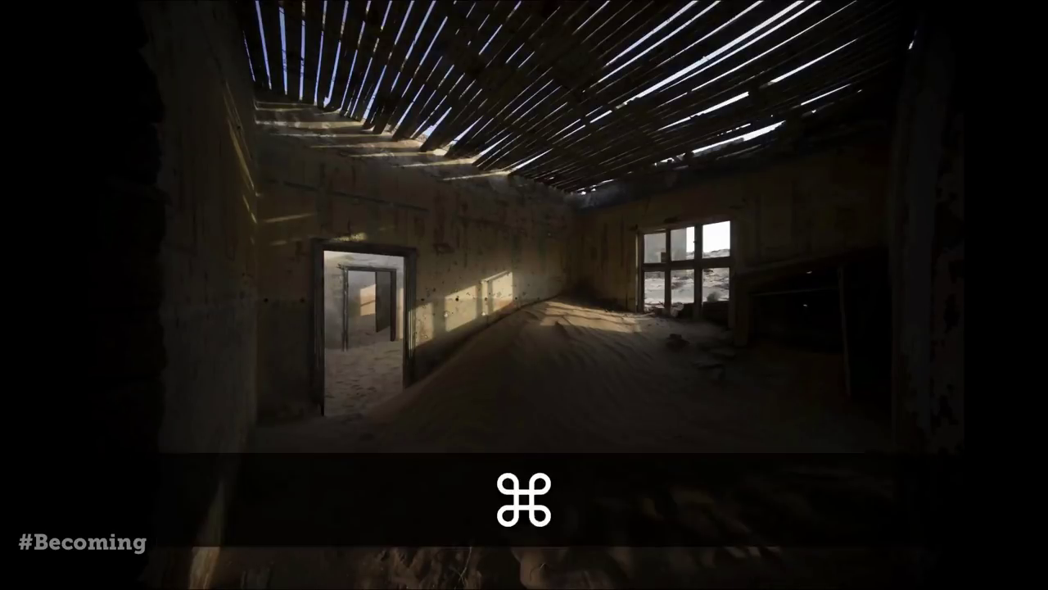
Return to Photoshop, switch to the other open photo of the room with the broom, and view the whole image
key("super+Tab")
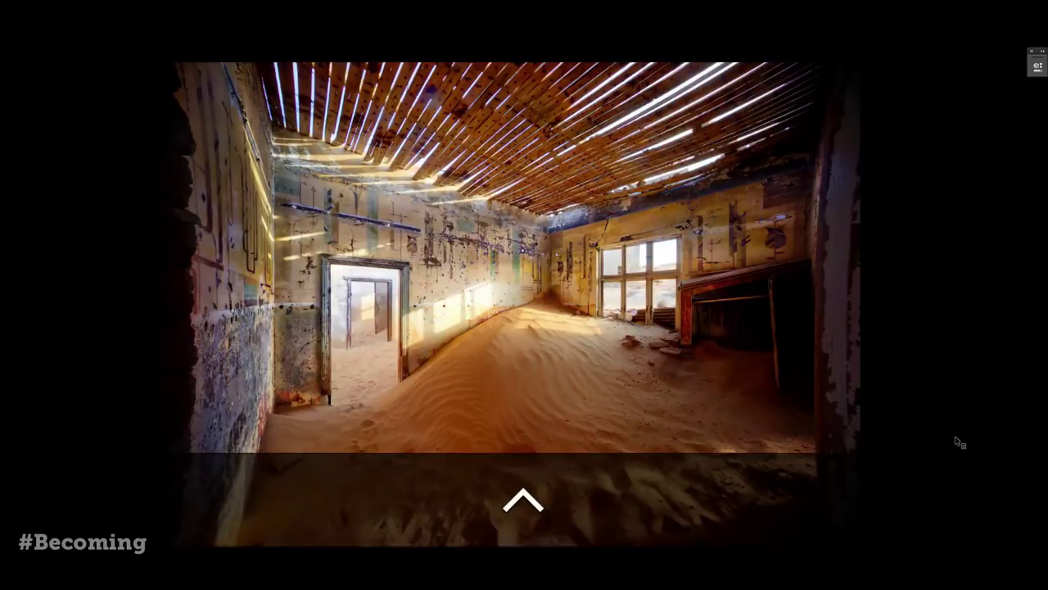
key("ctrl+Tab")
key("ctrl")
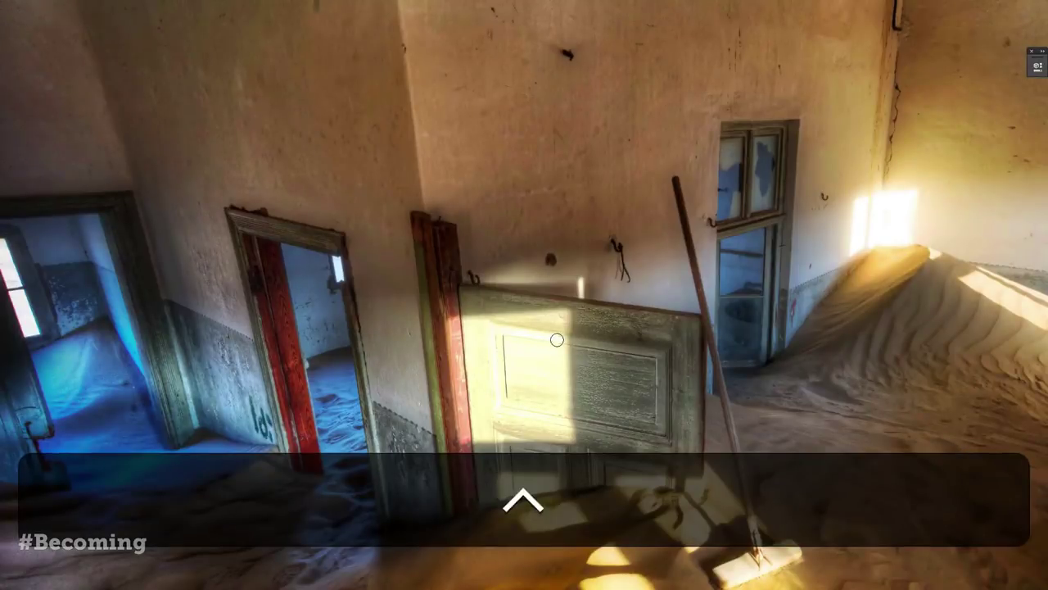
key("z")
key("space")
left_click_drag(490, 325, 468, 304)
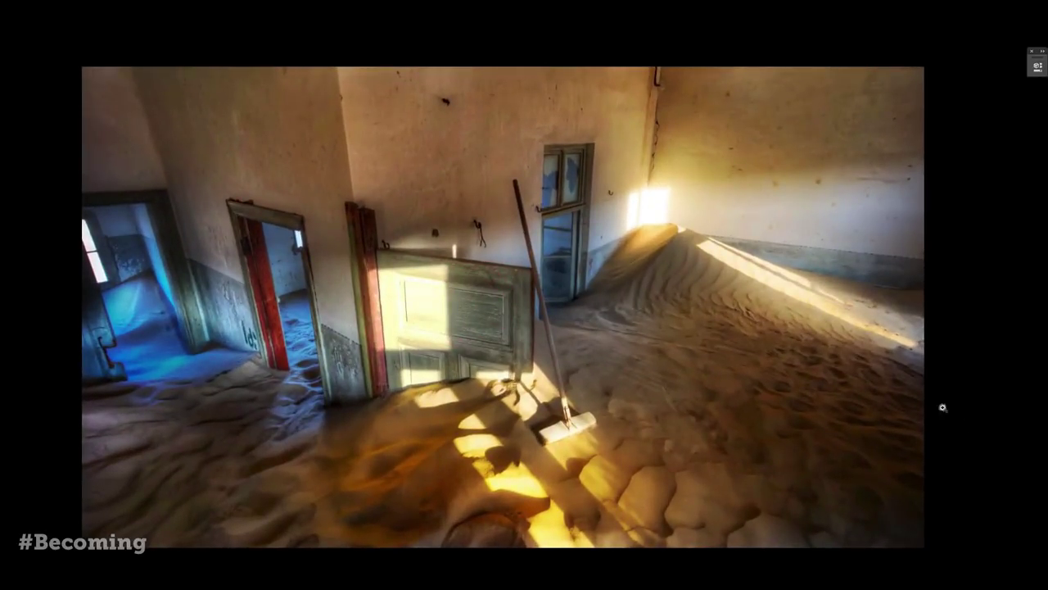